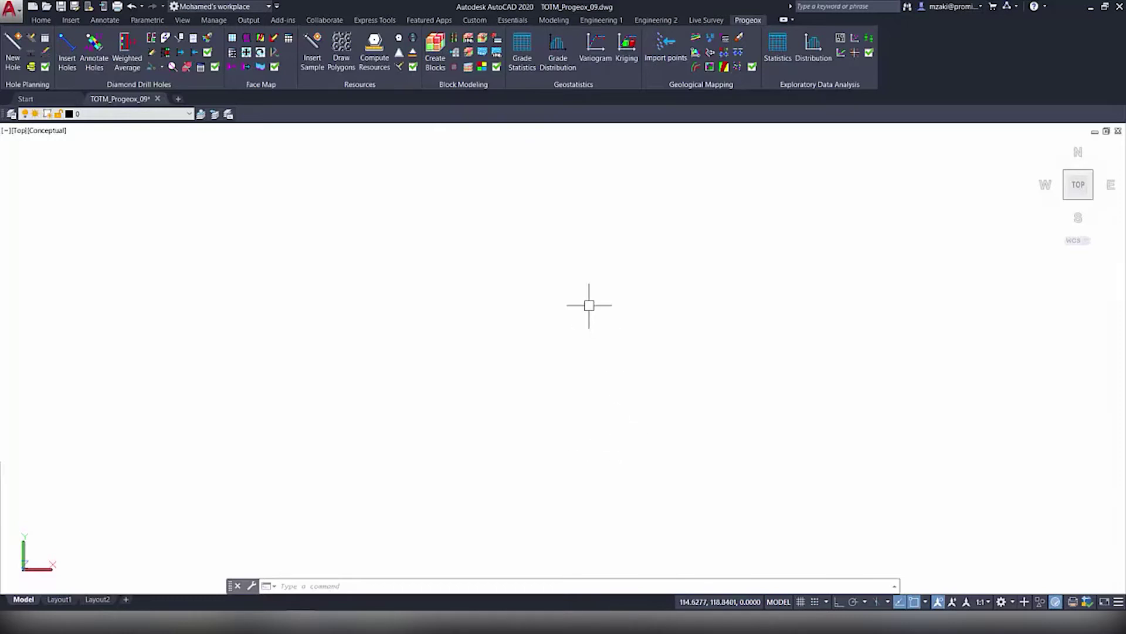
# - Insert the US-Block Model layer from the Block Model category of the PROGEOX group
pyautogui.click(512, 20)
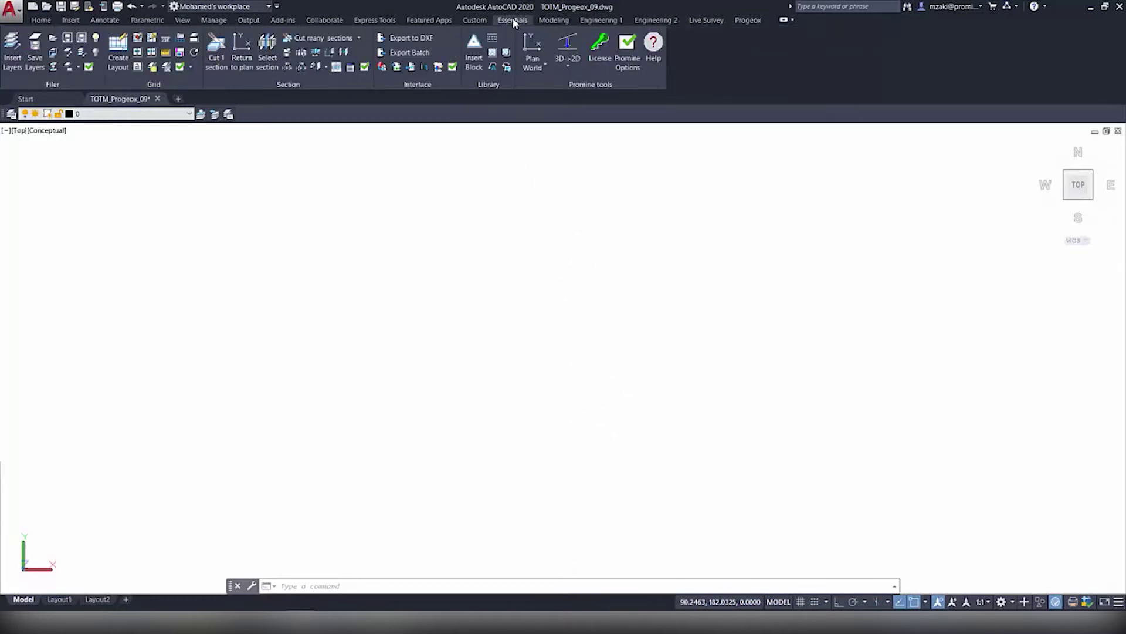
pyautogui.click(12, 50)
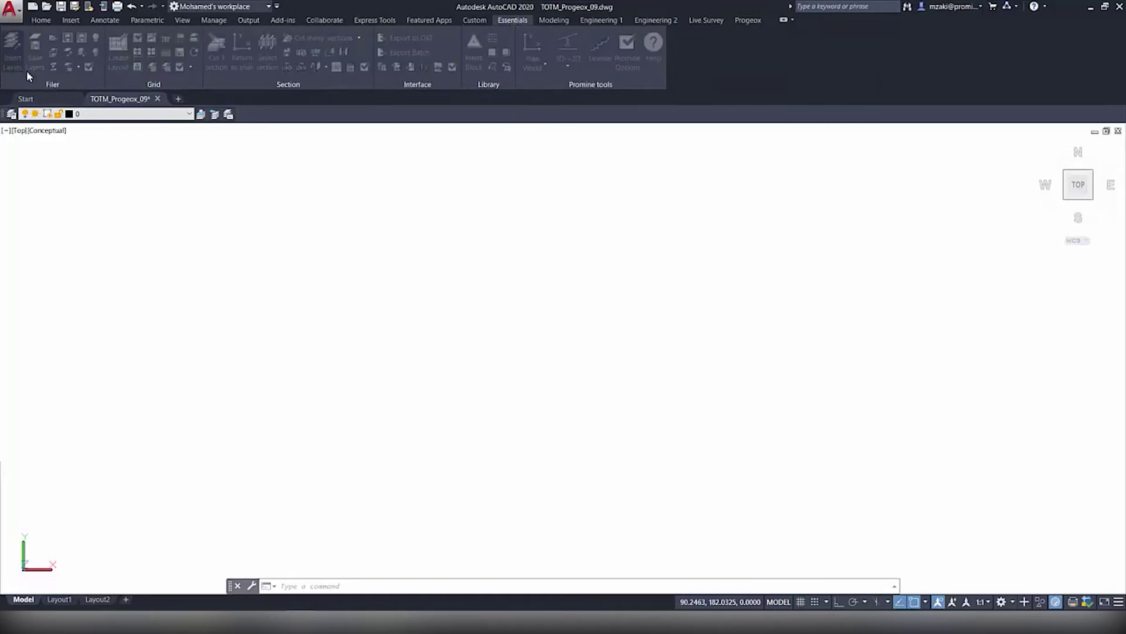
pyautogui.click(378, 247)
pyautogui.click(423, 187)
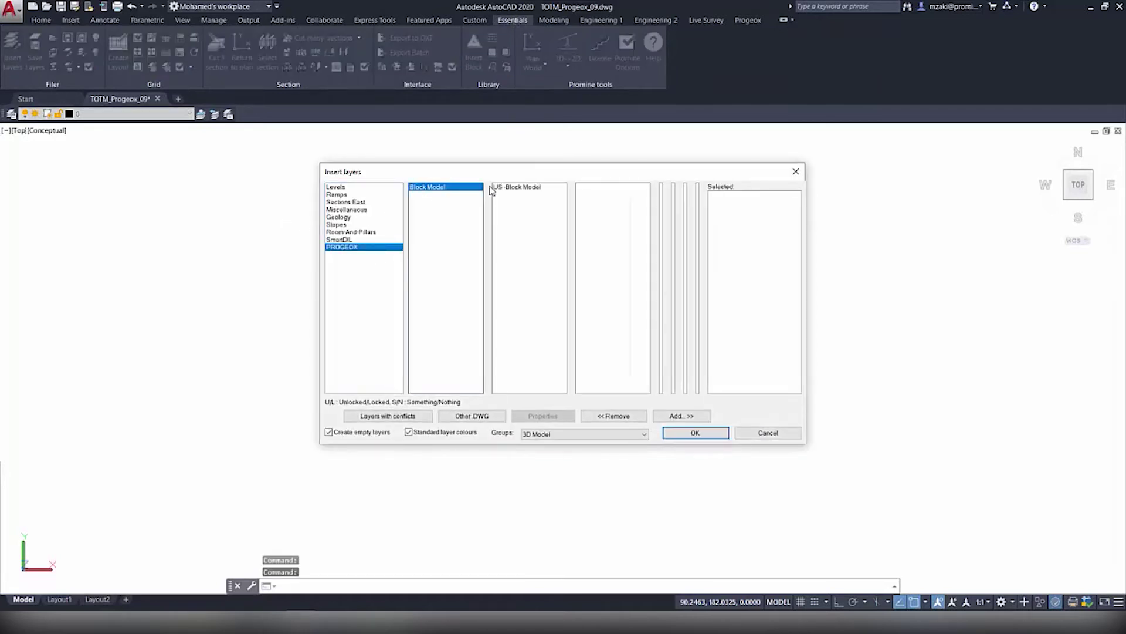
pyautogui.click(507, 187)
pyautogui.click(698, 434)
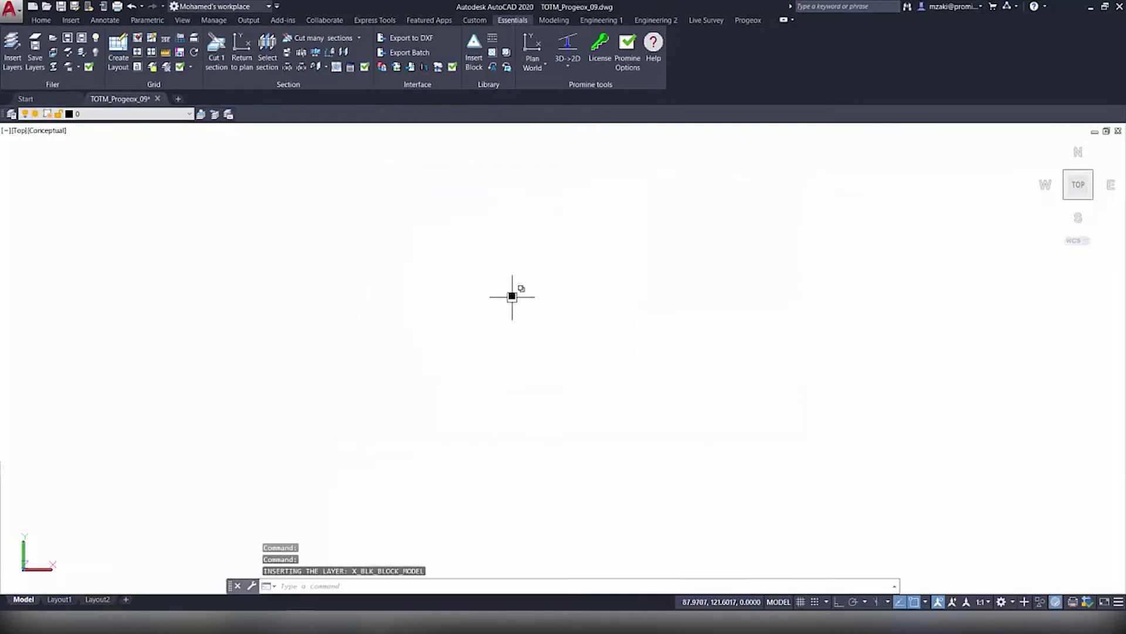
# - Examine the inserted block model in 3D, from its overall shape down to the coloured blocks on its side faces
pyautogui.scroll(5, 544, 305)
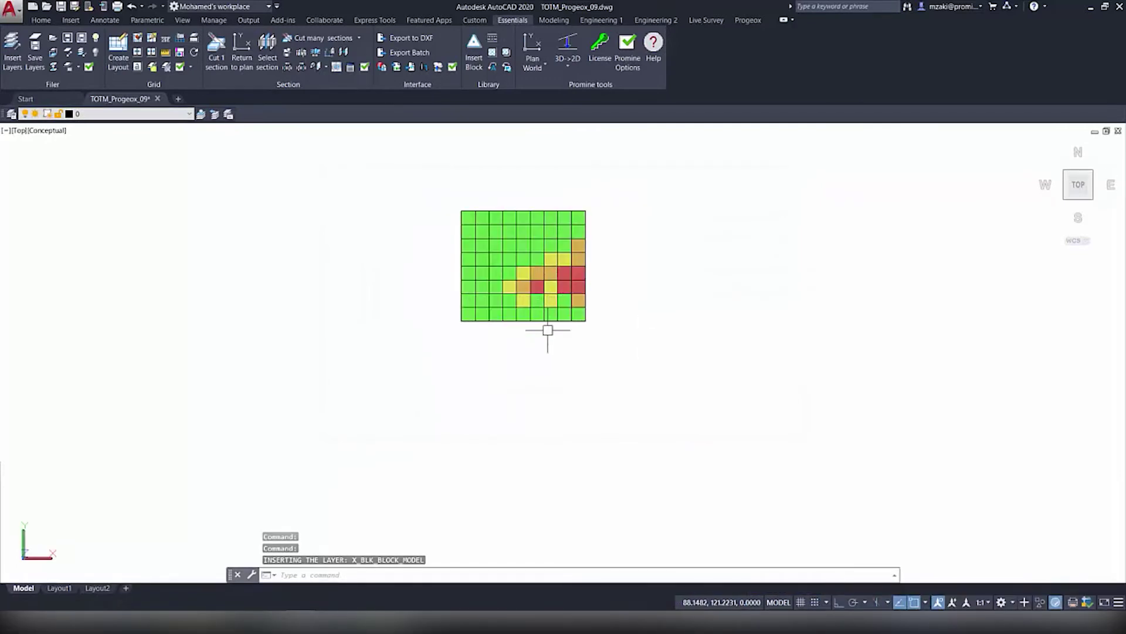
pyautogui.moveTo(542, 414); pyautogui.dragTo(294, 251)
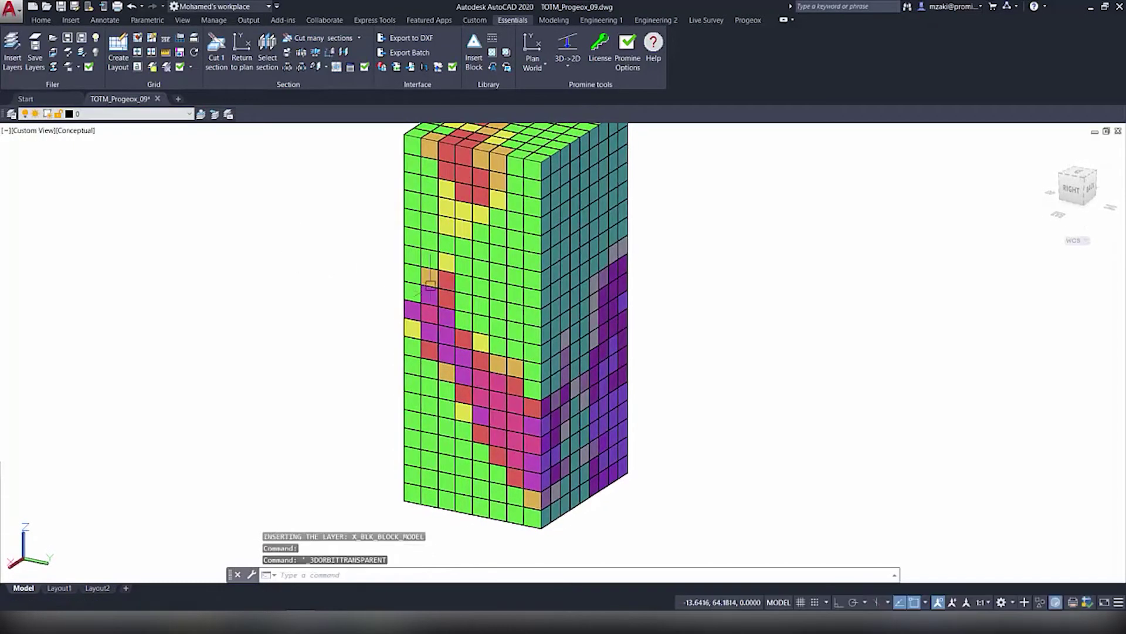
pyautogui.moveTo(435, 289); pyautogui.dragTo(452, 324)
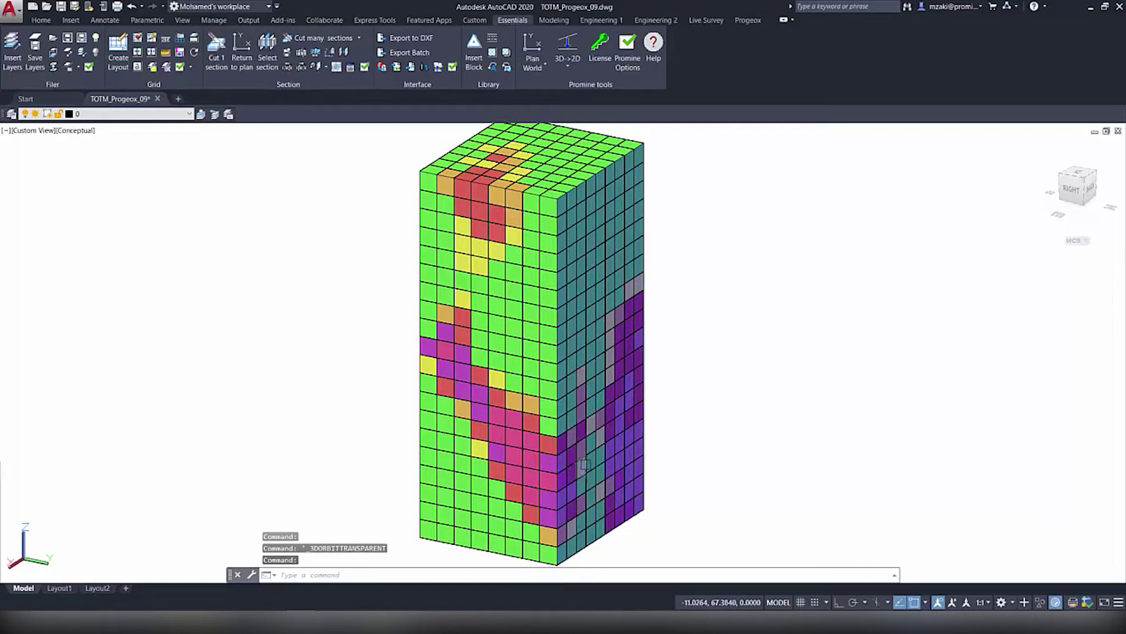
pyautogui.scroll(-1, 540, 335)
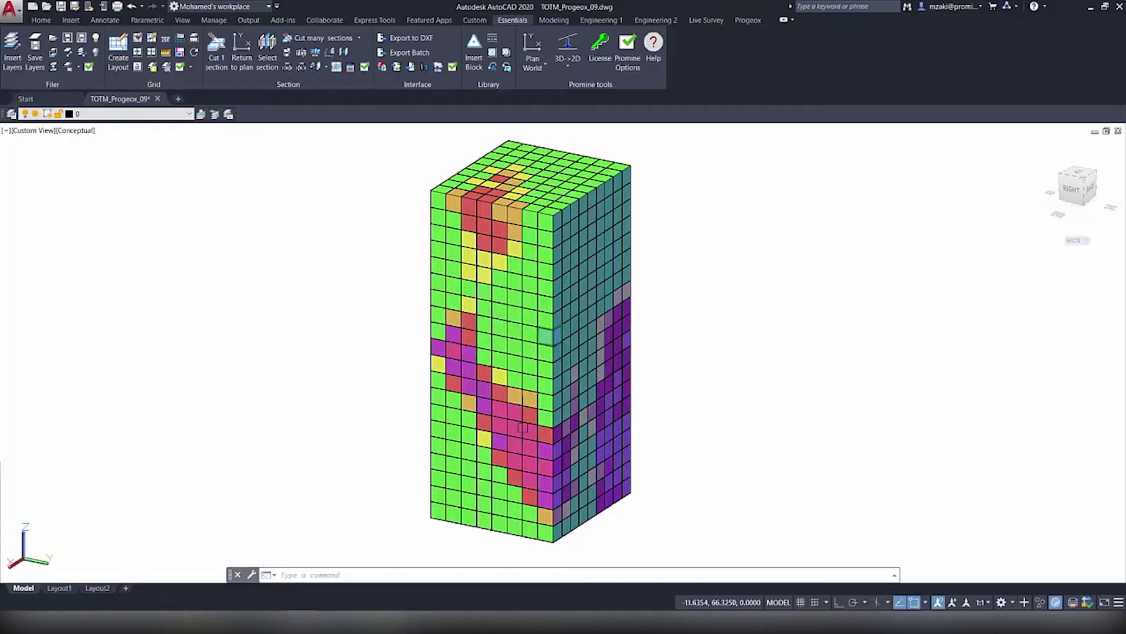
pyautogui.scroll(6, 506, 407)
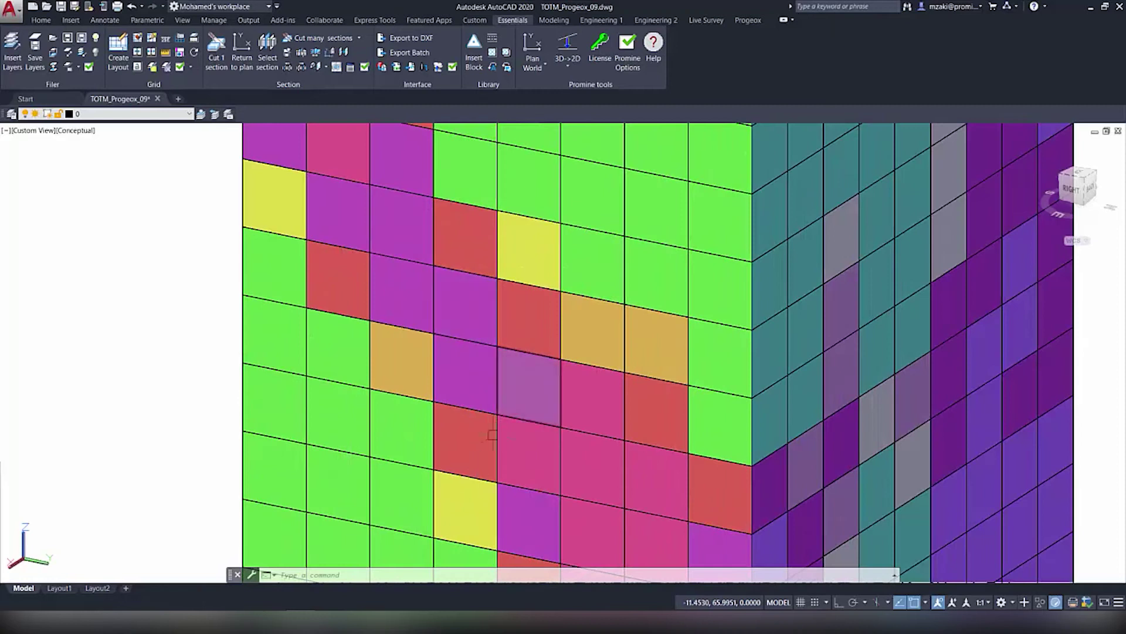
pyautogui.scroll(-10, 513, 389)
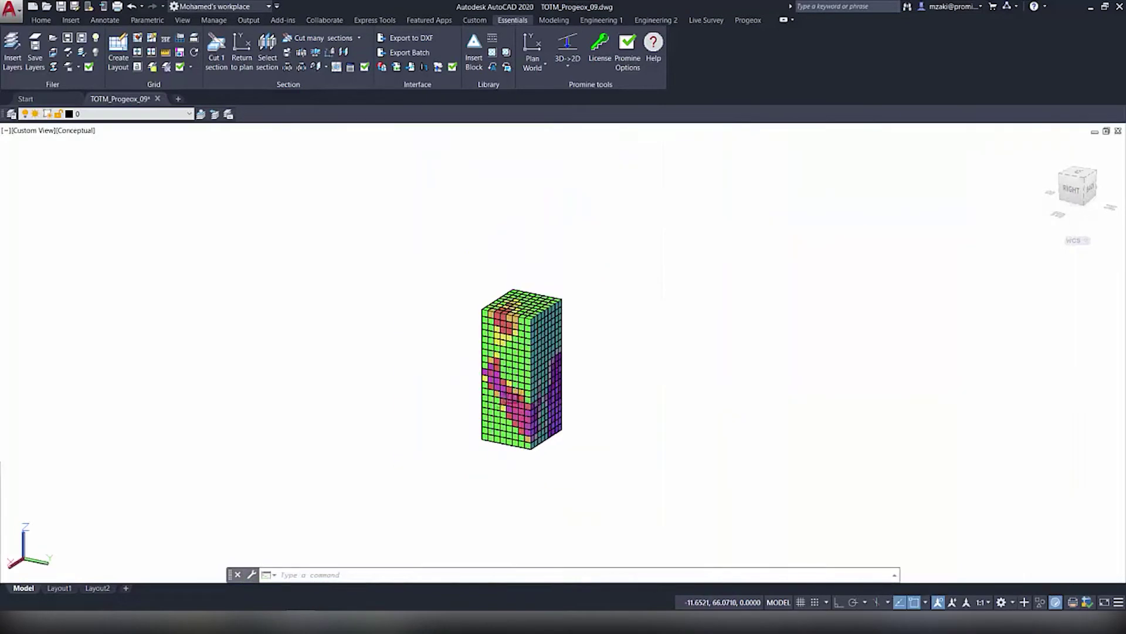
pyautogui.scroll(6, 528, 352)
pyautogui.moveTo(546, 326); pyautogui.dragTo(455, 369)
pyautogui.press('Escape')
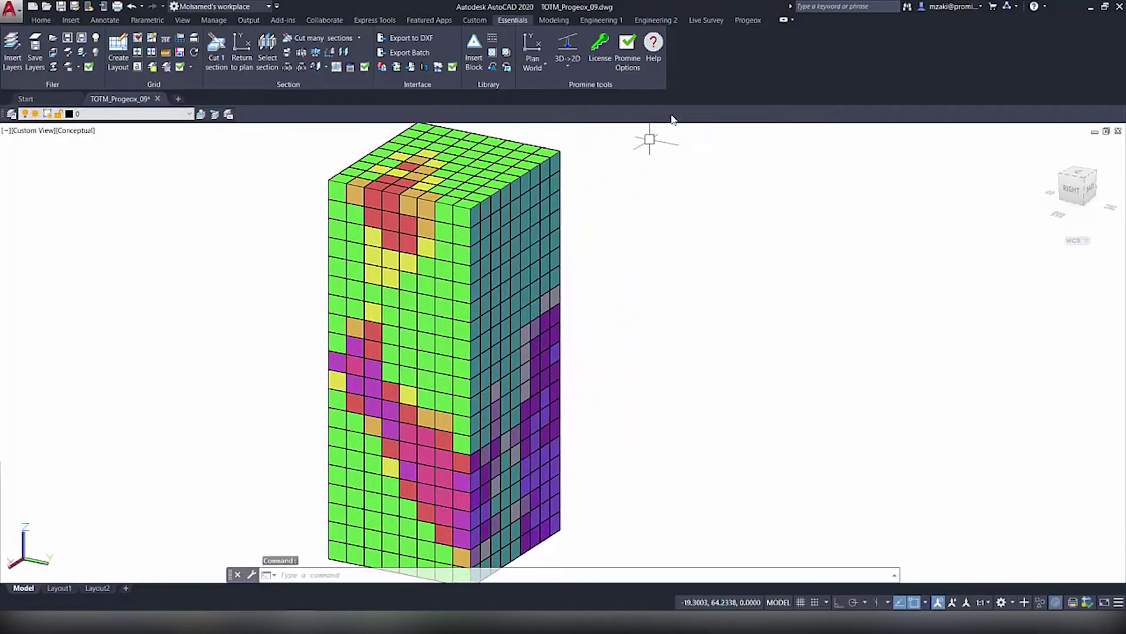
# - Set the annotation scale to 0.5 in the Exploratory Data Analysis options
pyautogui.click(749, 20)
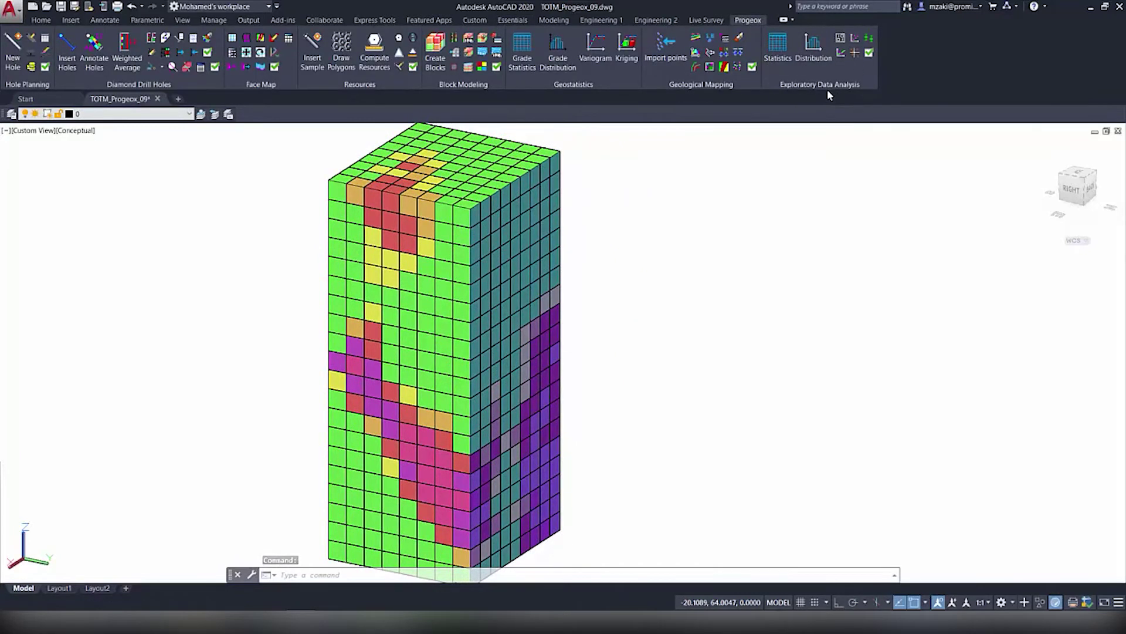
pyautogui.click(869, 54)
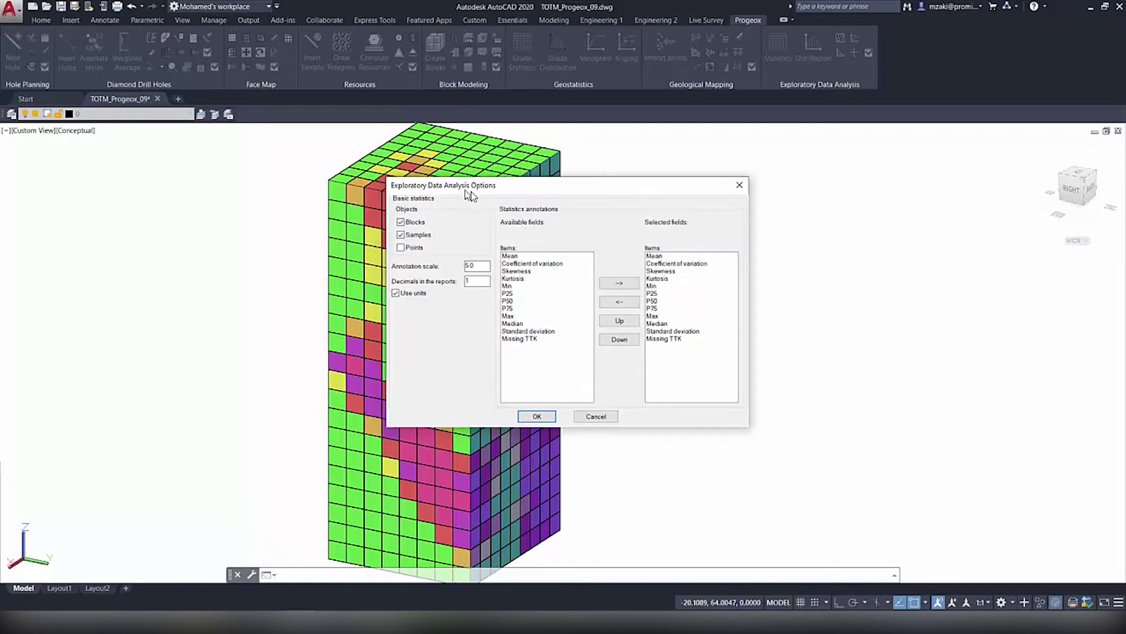
pyautogui.moveTo(468, 194); pyautogui.dragTo(697, 196)
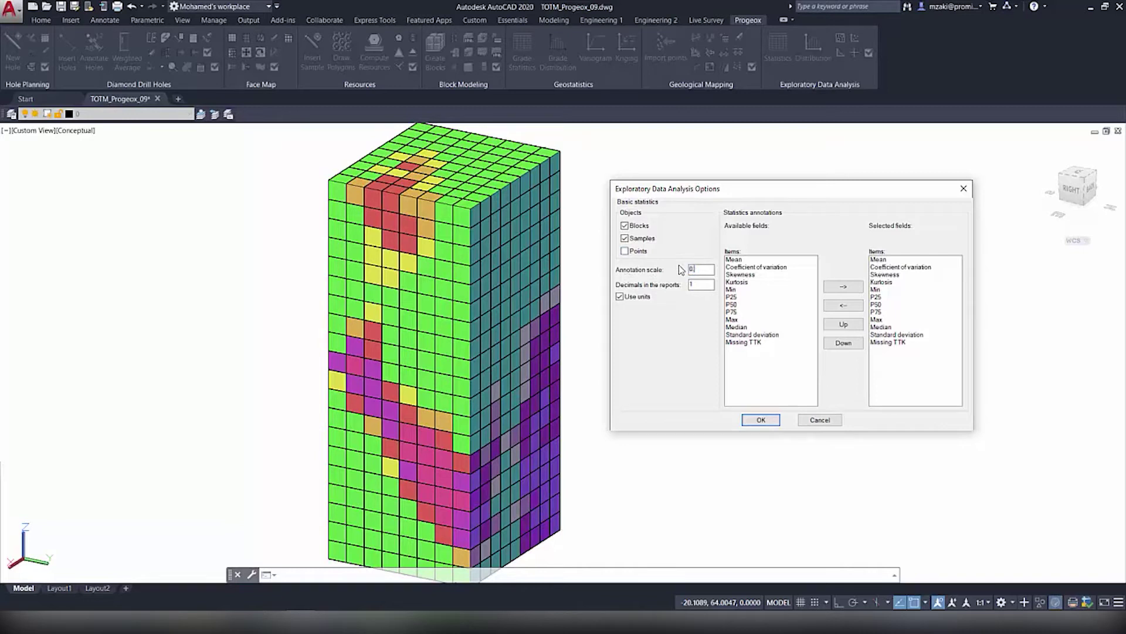
pyautogui.write('.5')
# - Move Mean down and back to first place among the selected statistics fields, and accept the analysis options
pyautogui.click(784, 259)
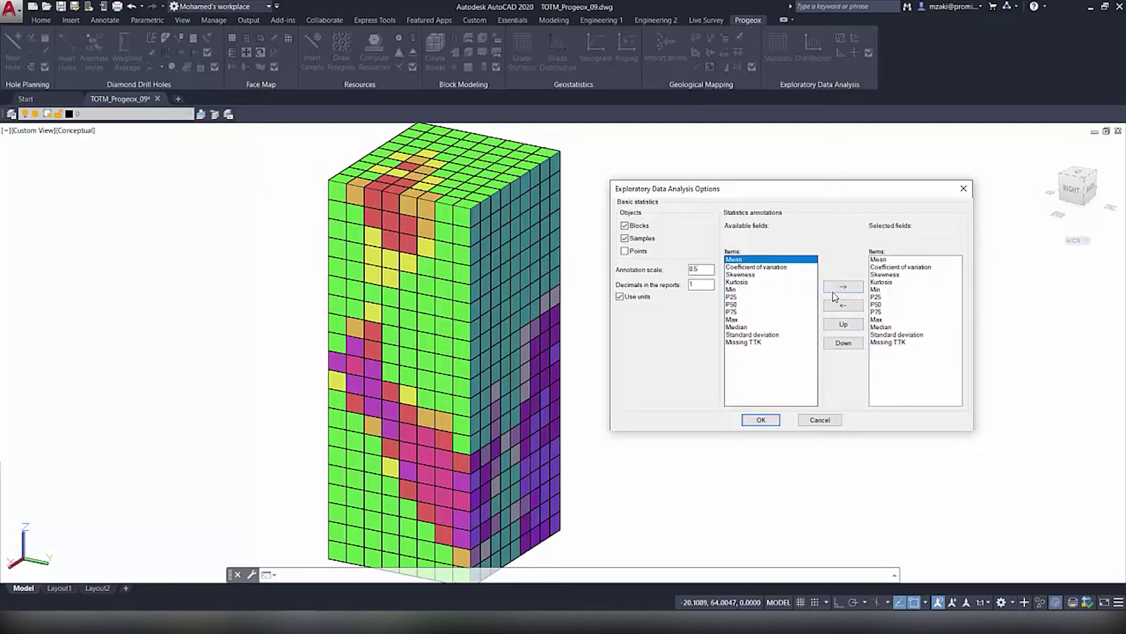
pyautogui.click(836, 289)
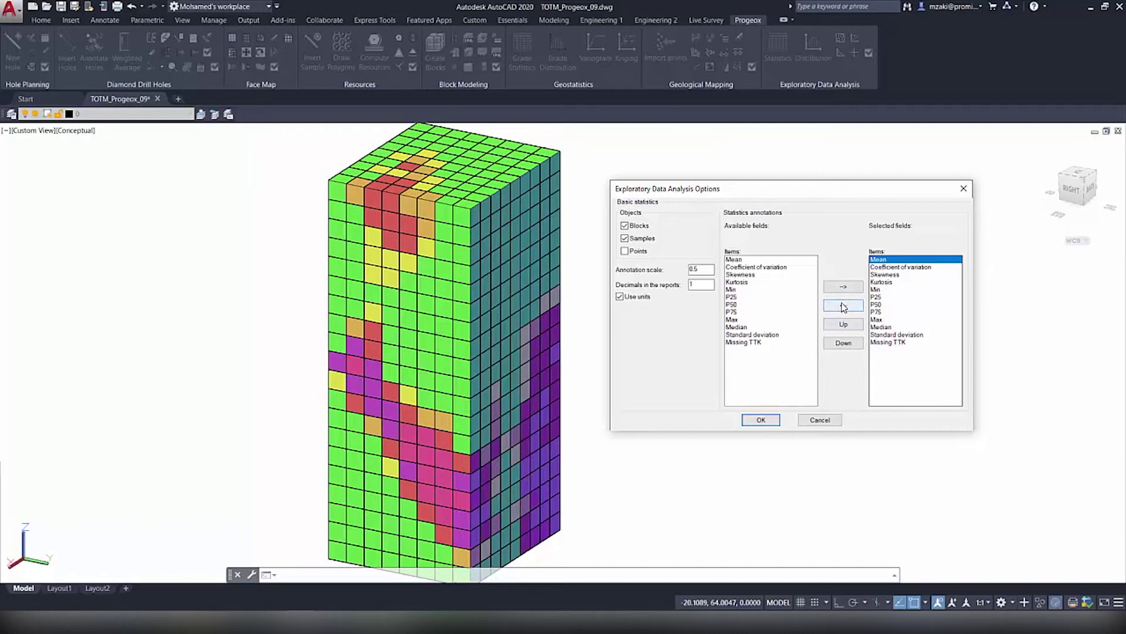
pyautogui.click(860, 346)
pyautogui.click(860, 346)
pyautogui.click(847, 326)
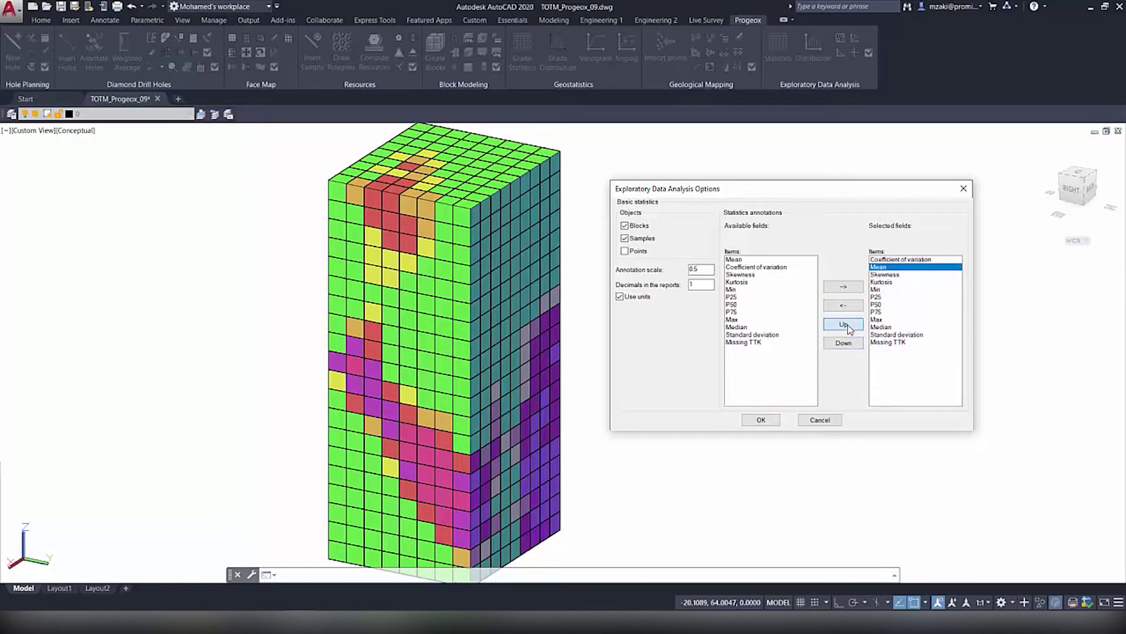
pyautogui.click(848, 326)
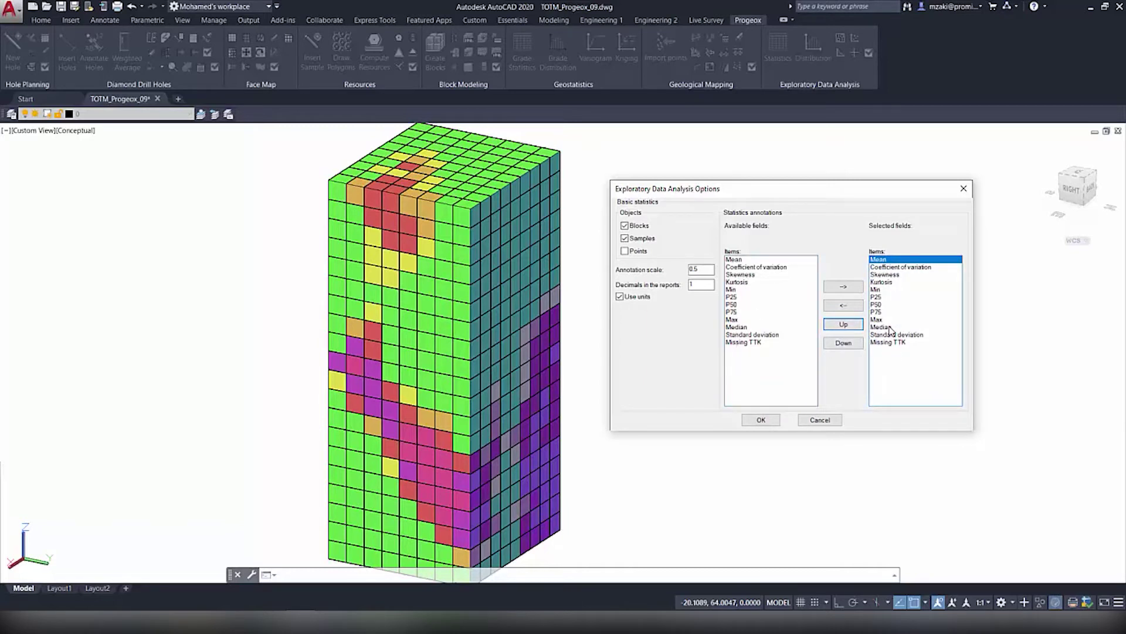
pyautogui.click(761, 420)
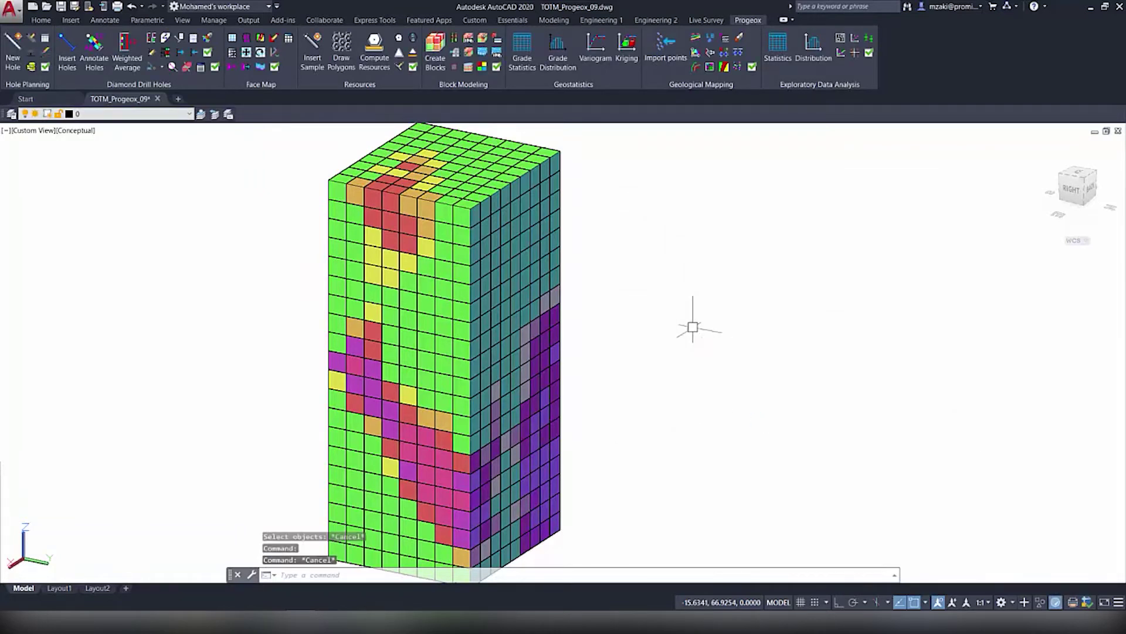
# - Run the exploratory data analysis Statistics command on all blocks of the block model in plan view
pyautogui.scroll(-2, 638, 370)
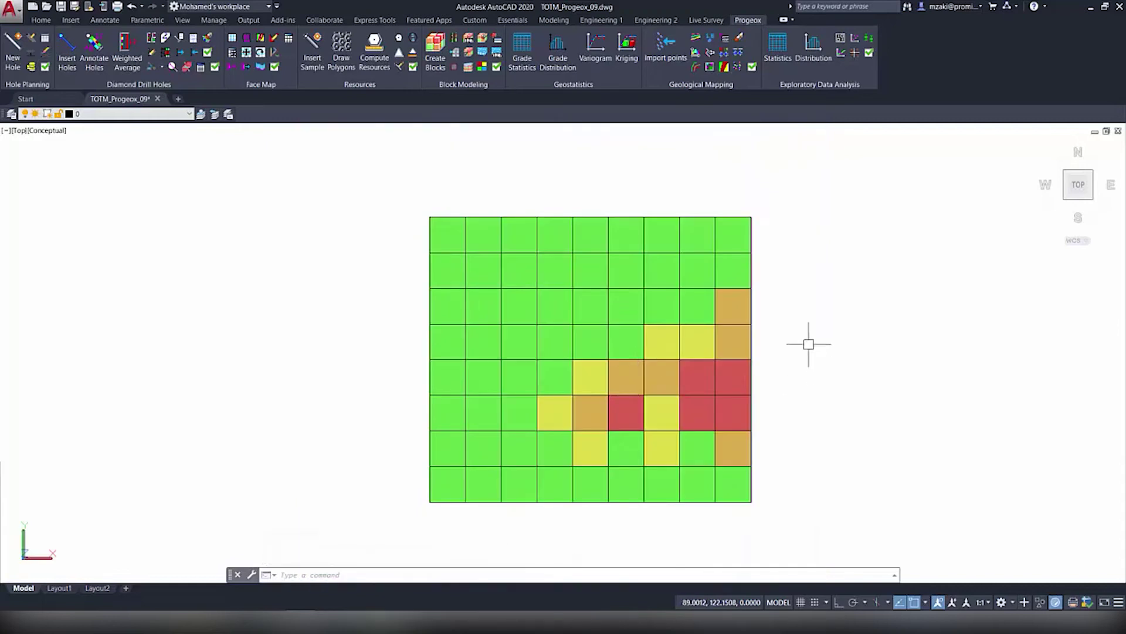
pyautogui.click(783, 45)
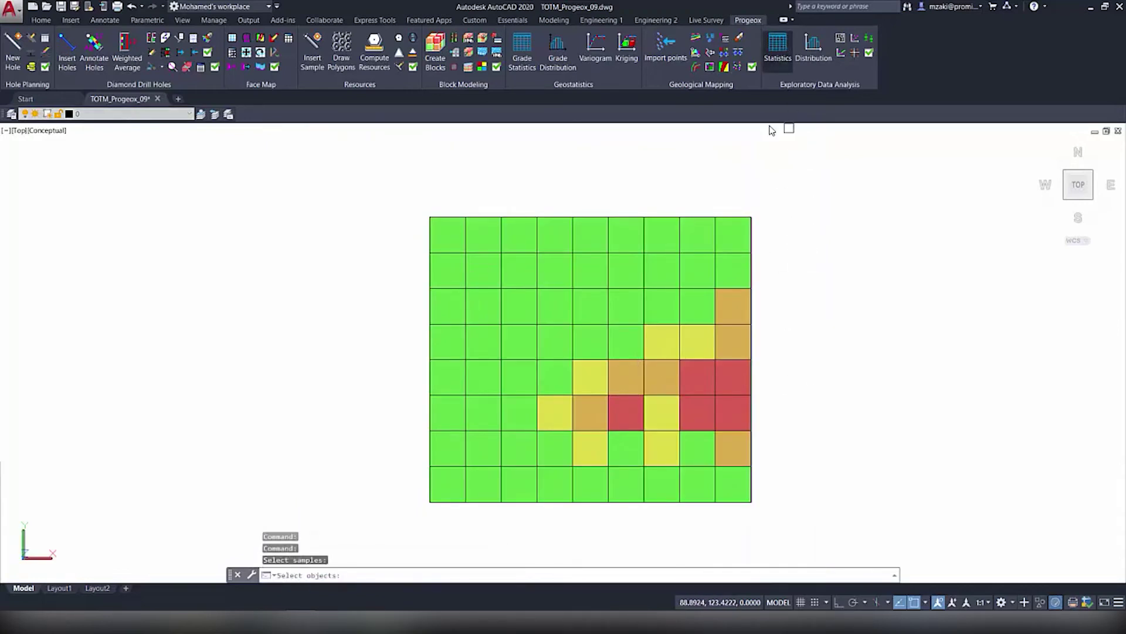
pyautogui.click(831, 554)
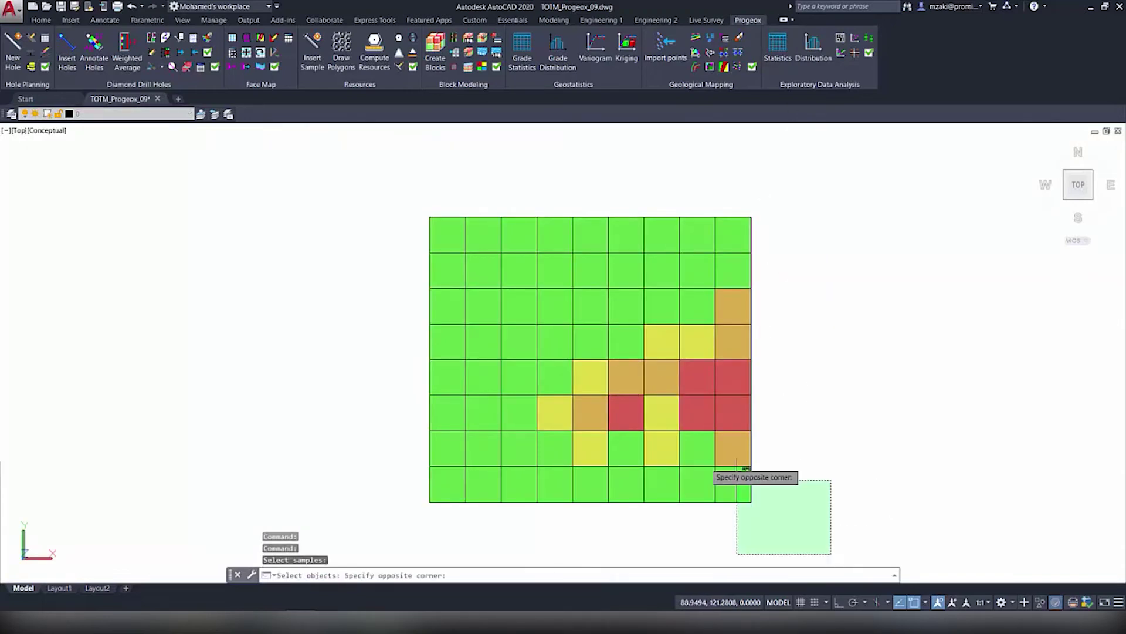
pyautogui.click(367, 180)
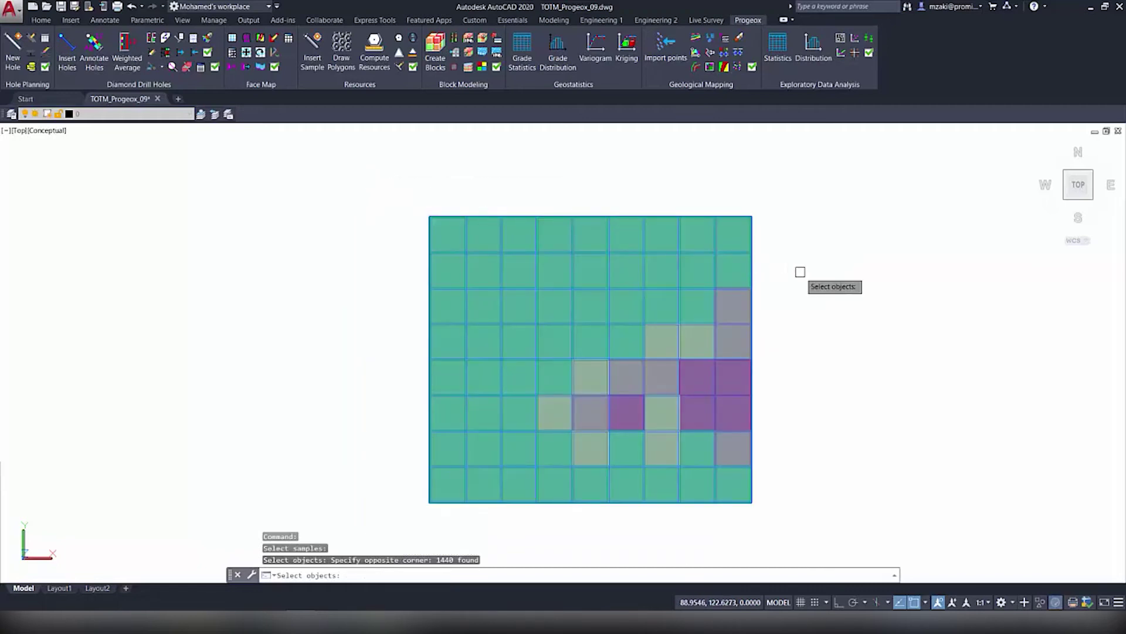
pyautogui.press('Return')
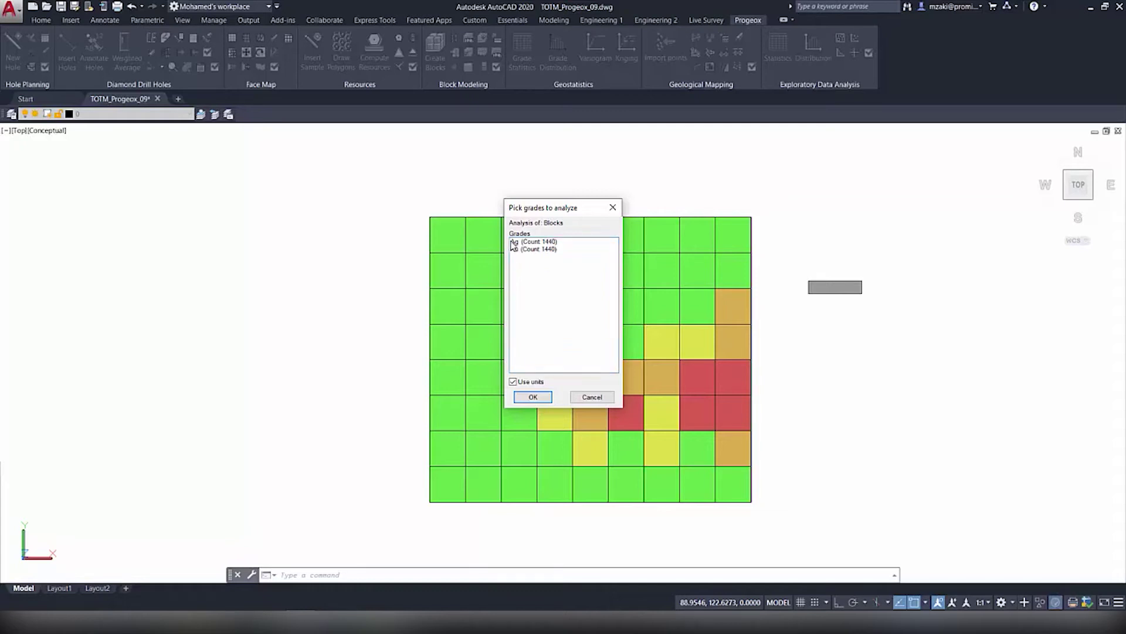
# - Analyze both the Ag and Au grades with units, and place the grade statistics table just below the block model
pyautogui.click(516, 260)
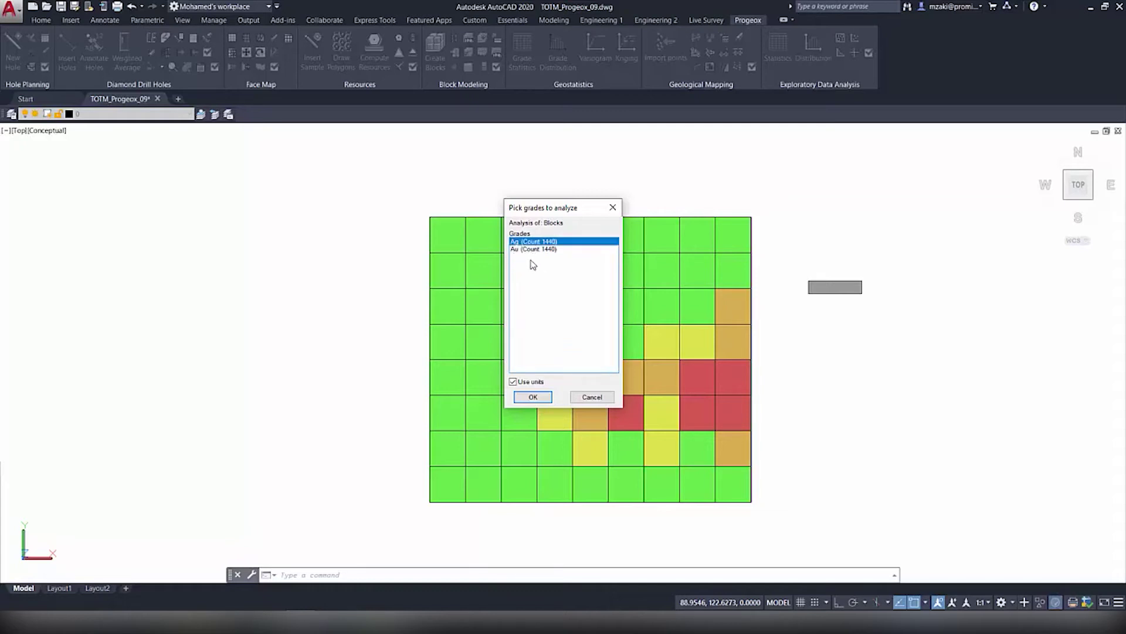
pyautogui.click(535, 249)
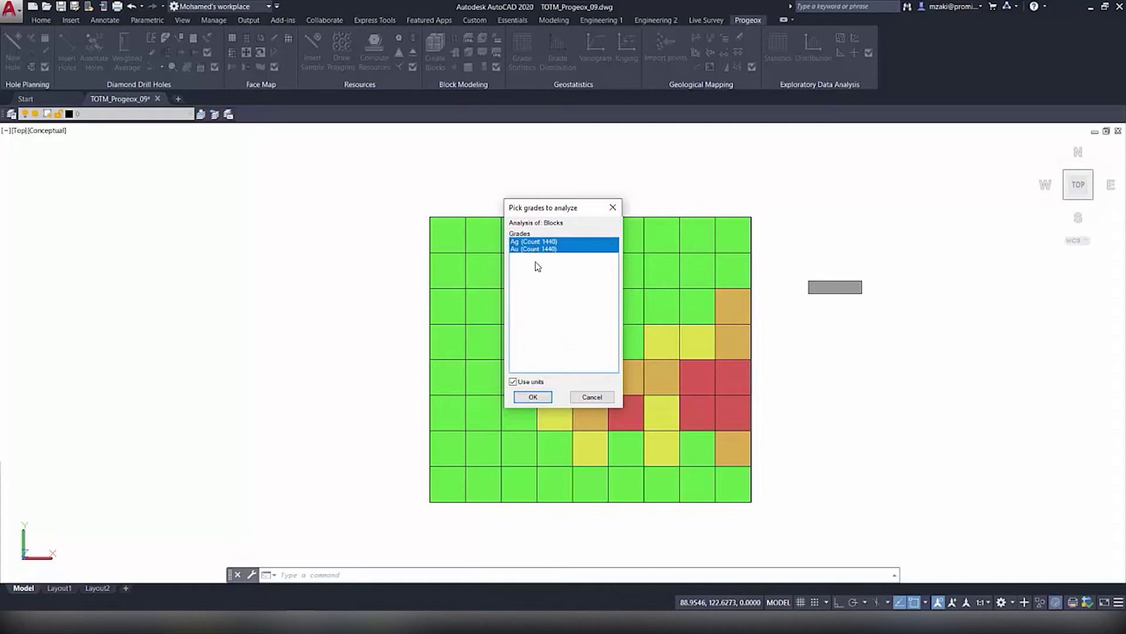
pyautogui.click(532, 397)
pyautogui.scroll(-1, 537, 431)
pyautogui.scroll(-5, 538, 431)
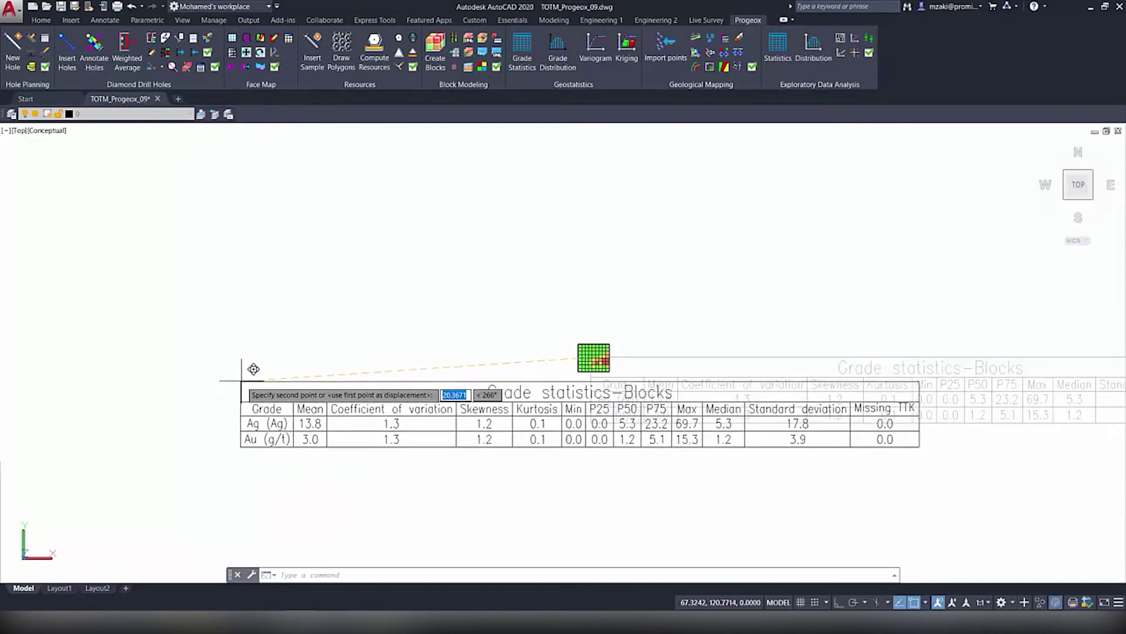
pyautogui.click(255, 364)
# - Examine the grade statistics table for Ag and Au from the Mean column through to Missing TTK
pyautogui.scroll(2, 295, 431)
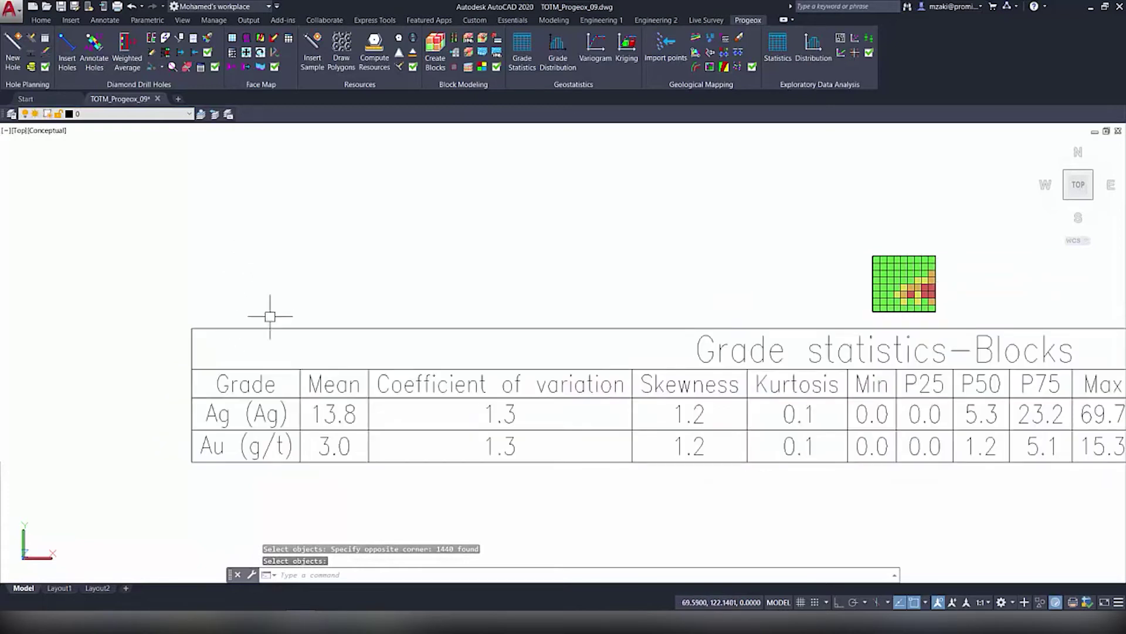
pyautogui.moveTo(719, 235)
pyautogui.mouseDown()
pyautogui.moveTo(330, 222)
pyautogui.moveTo(811, 197)
pyautogui.mouseUp()
pyautogui.press('Escape')
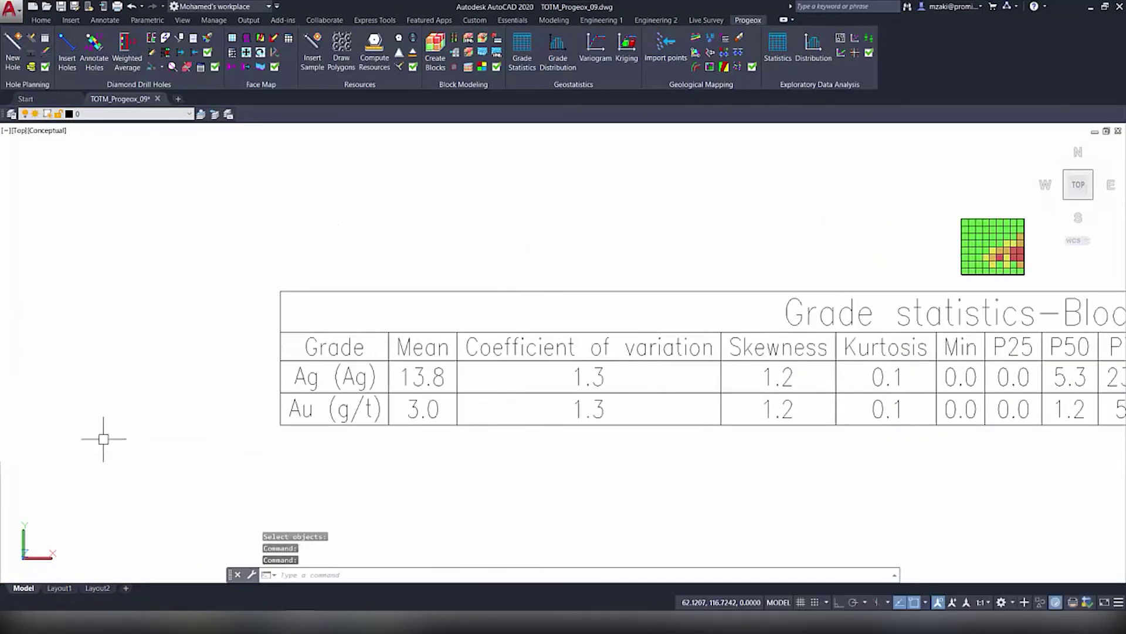
pyautogui.moveTo(516, 223)
pyautogui.mouseDown()
pyautogui.moveTo(226, 218)
pyautogui.moveTo(289, 218)
pyautogui.mouseUp()
pyautogui.press('Escape')
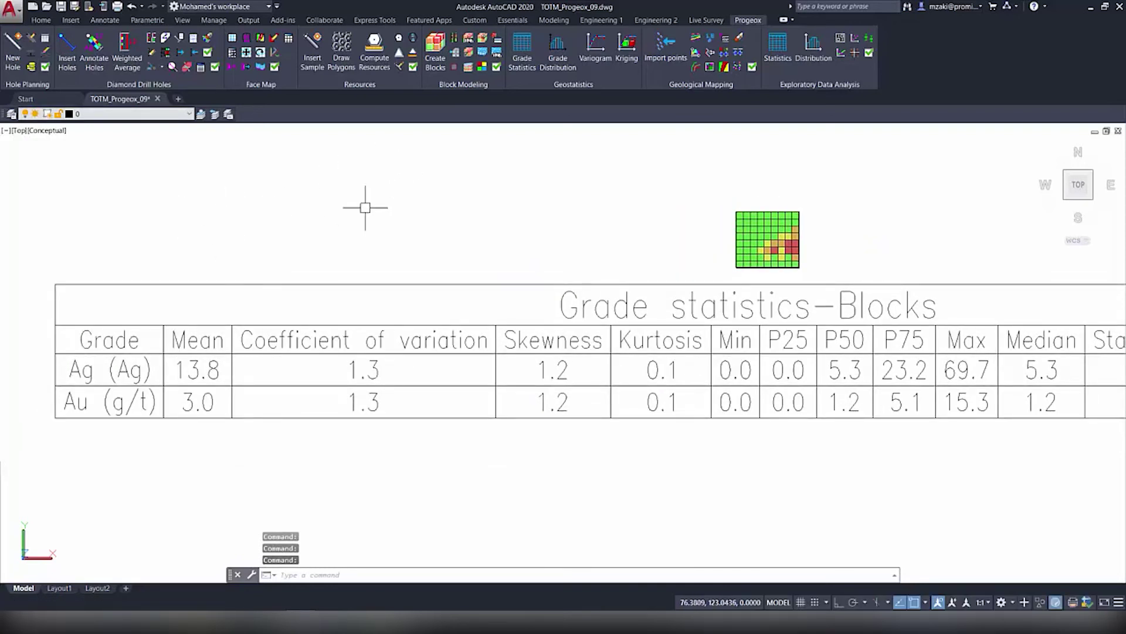
pyautogui.moveTo(689, 194); pyautogui.dragTo(271, 271)
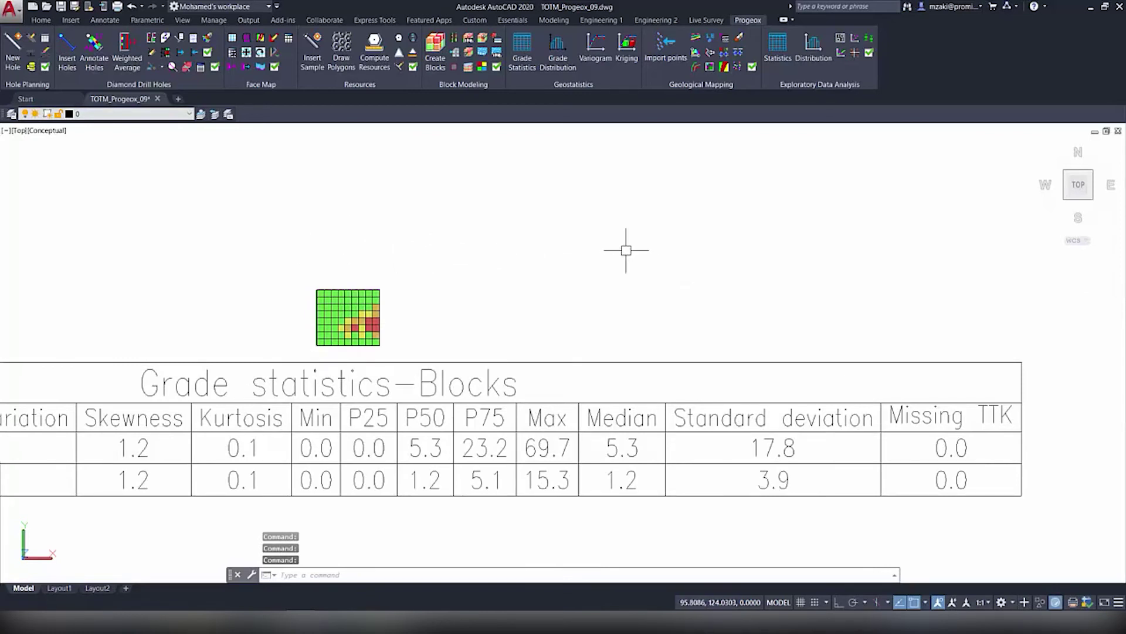
pyautogui.moveTo(622, 246); pyautogui.dragTo(520, 249)
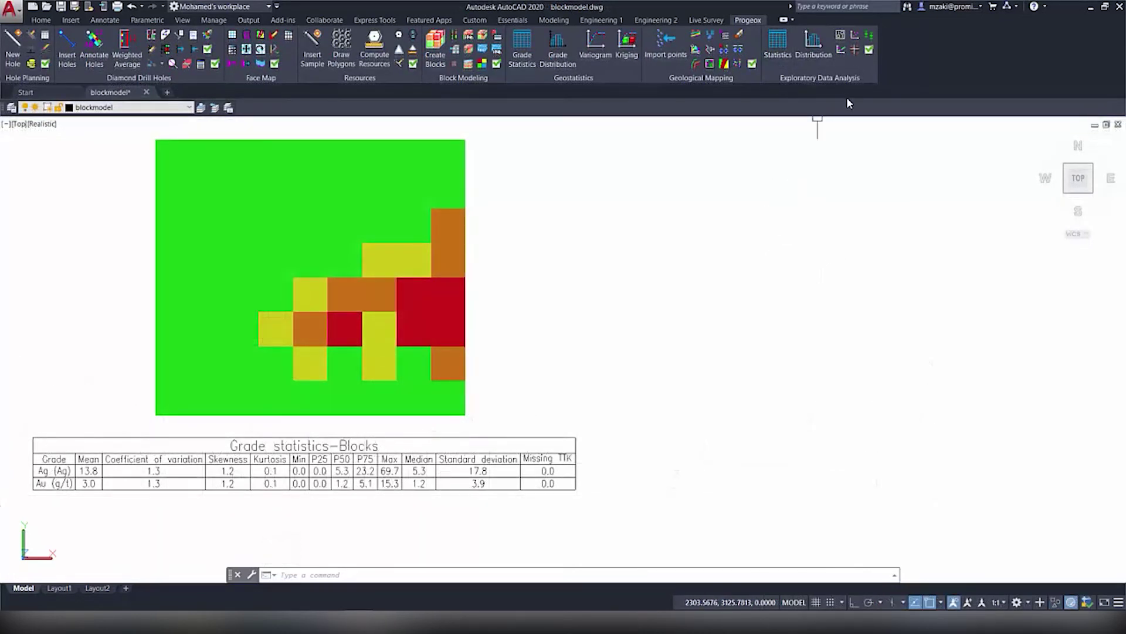
# - Run the exploratory data analysis Grade Tonnage Graph command on all blocks of the block model in plan view
pyautogui.click(840, 51)
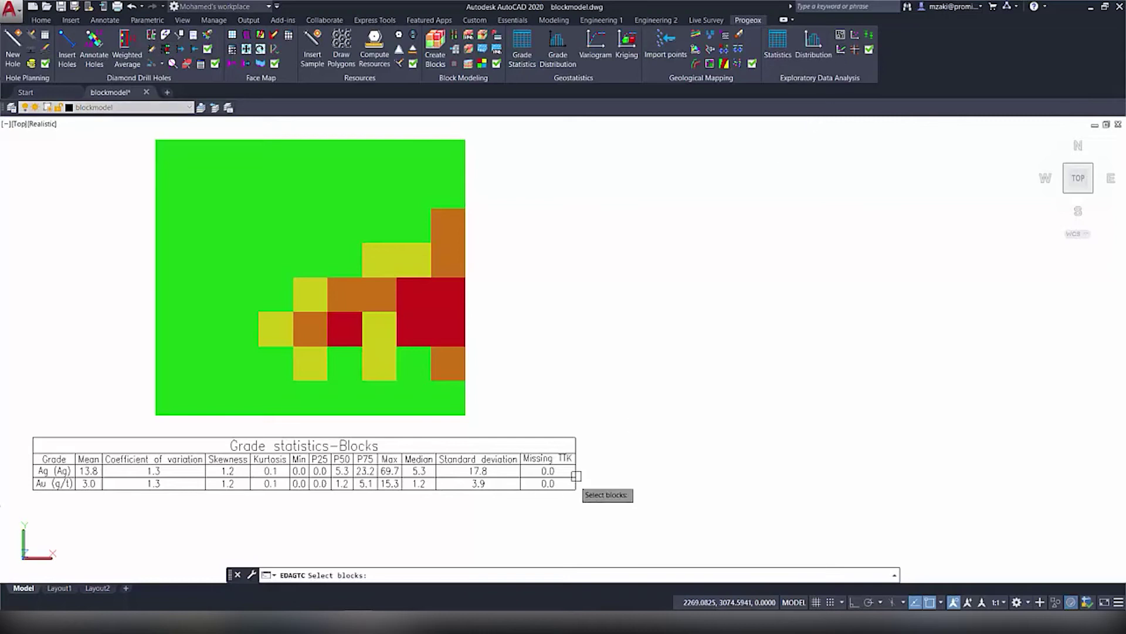
pyautogui.click(519, 428)
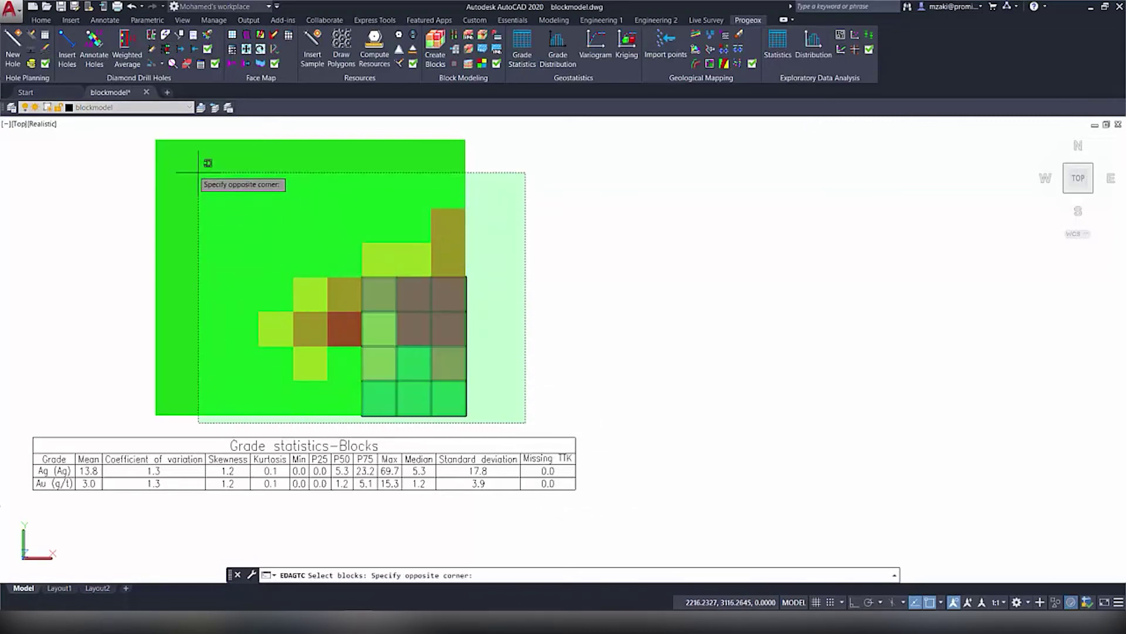
pyautogui.click(129, 136)
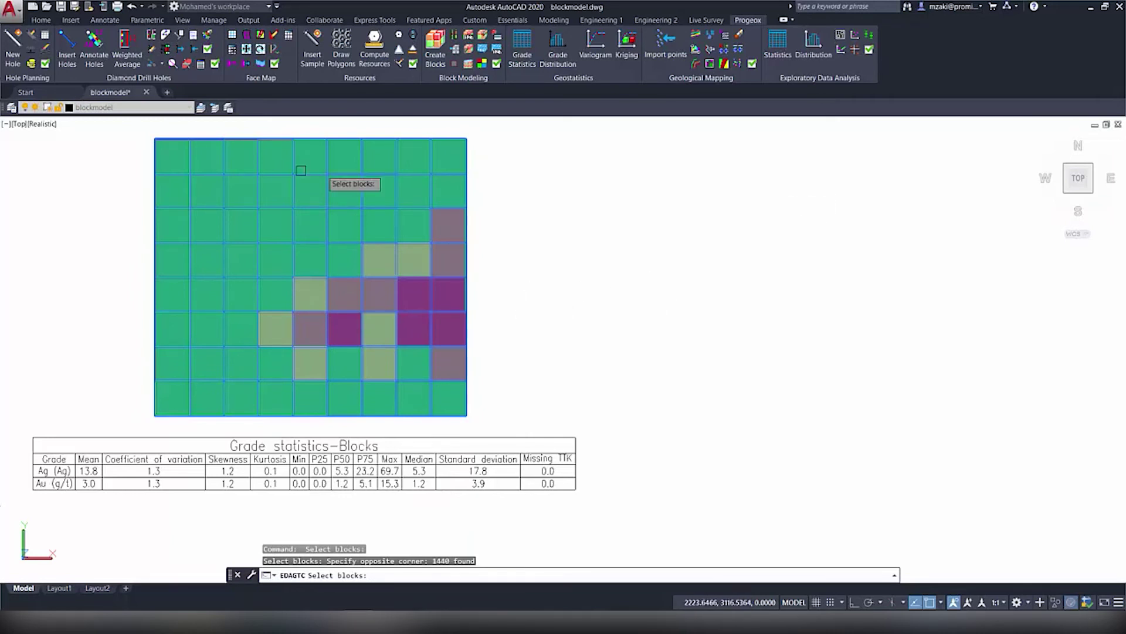
pyautogui.press('Return')
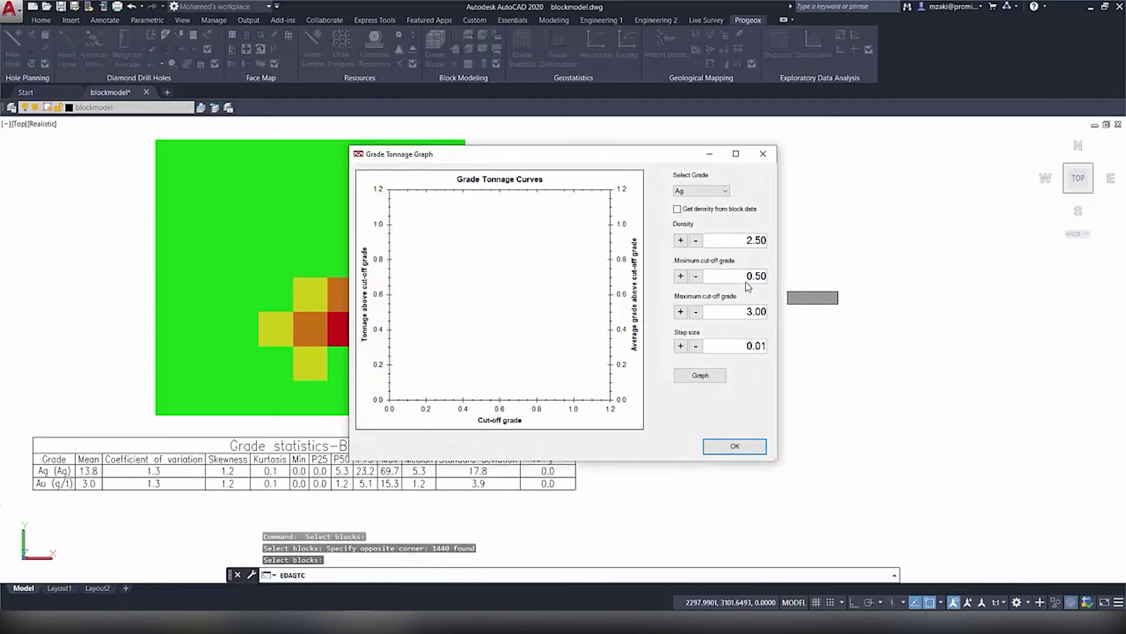
# - Graph the Au grade tonnage curves with density 2.50, cut-off grades from 0.50 to 3.00 and step size 0.01
pyautogui.moveTo(656, 164); pyautogui.dragTo(823, 162)
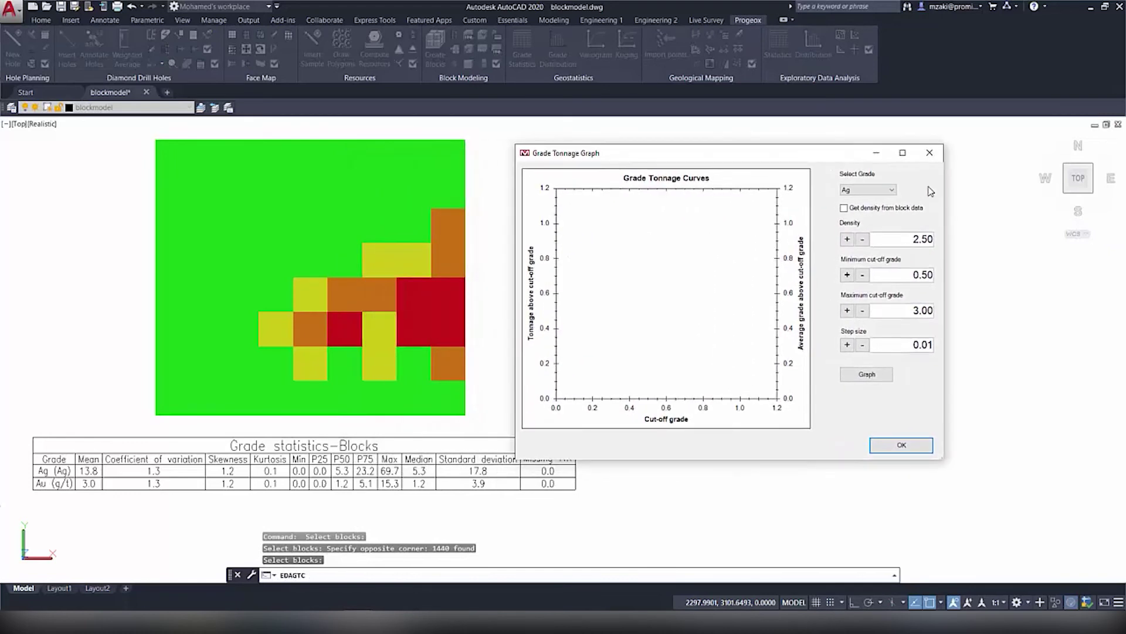
pyautogui.click(867, 191)
pyautogui.click(856, 207)
pyautogui.moveTo(907, 278); pyautogui.dragTo(935, 276)
pyautogui.moveTo(910, 310); pyautogui.dragTo(939, 310)
pyautogui.click(878, 382)
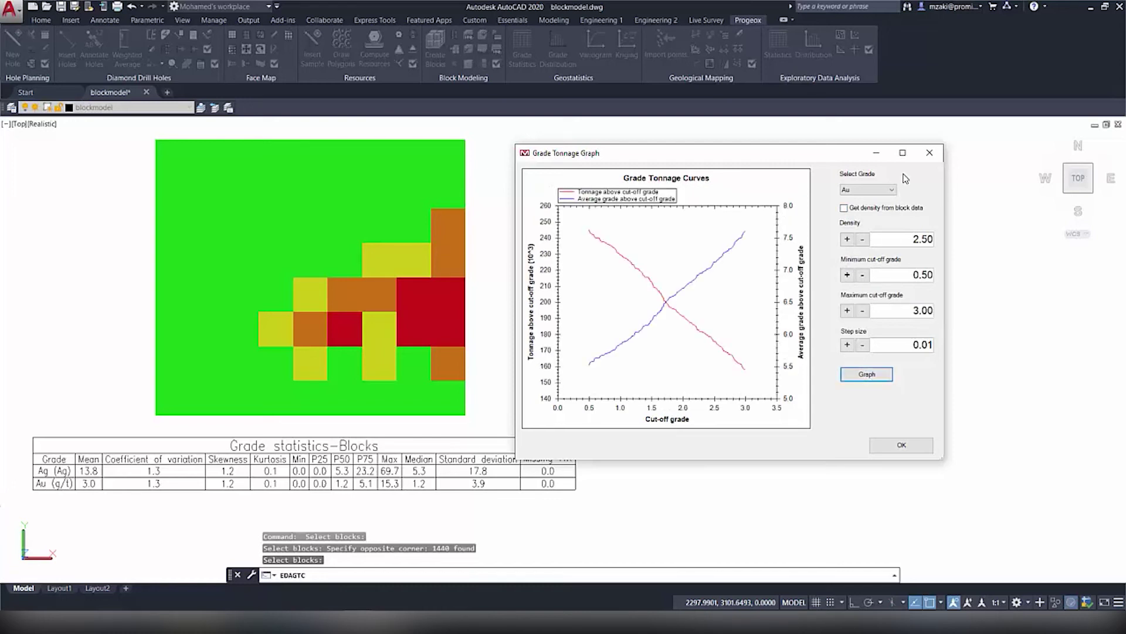
# - Enlarge the grade tonnage graph and examine where the tonnage and average grade curves cross
pyautogui.click(902, 153)
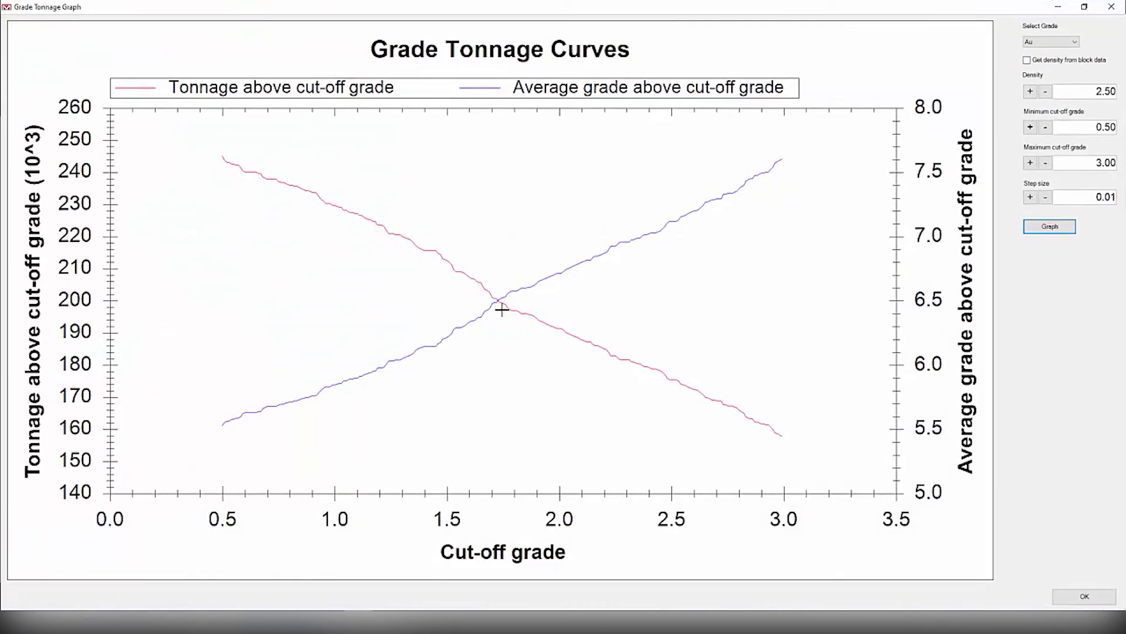
pyautogui.scroll(4, 500, 309)
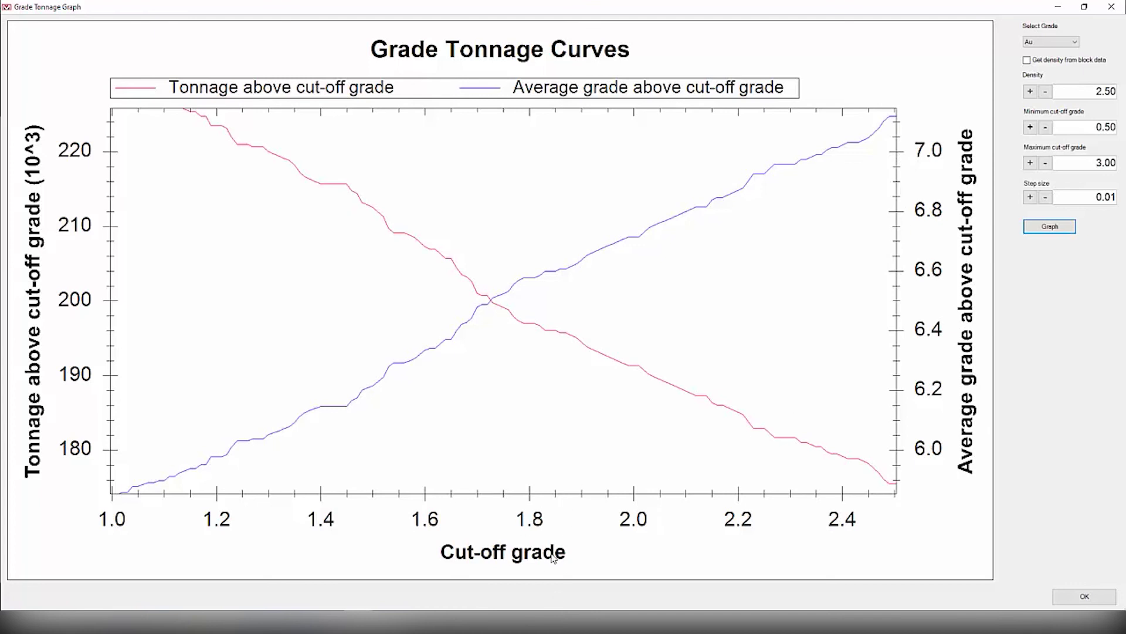
pyautogui.scroll(5, 488, 298)
pyautogui.scroll(6, 488, 298)
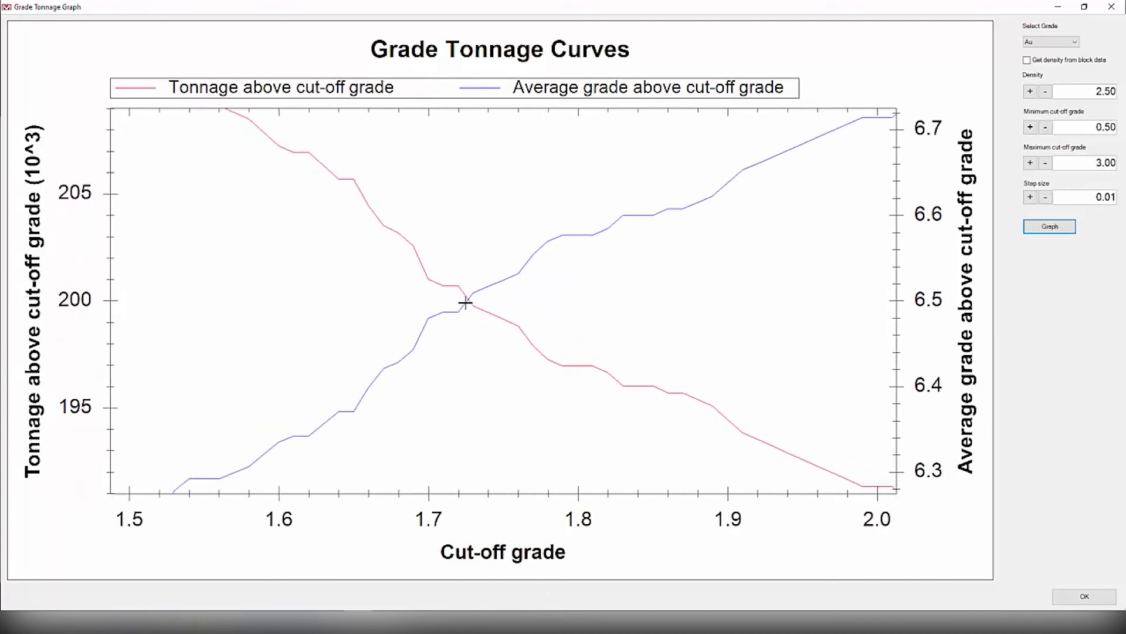
pyautogui.moveTo(432, 335); pyautogui.dragTo(548, 338)
pyautogui.scroll(2, 552, 334)
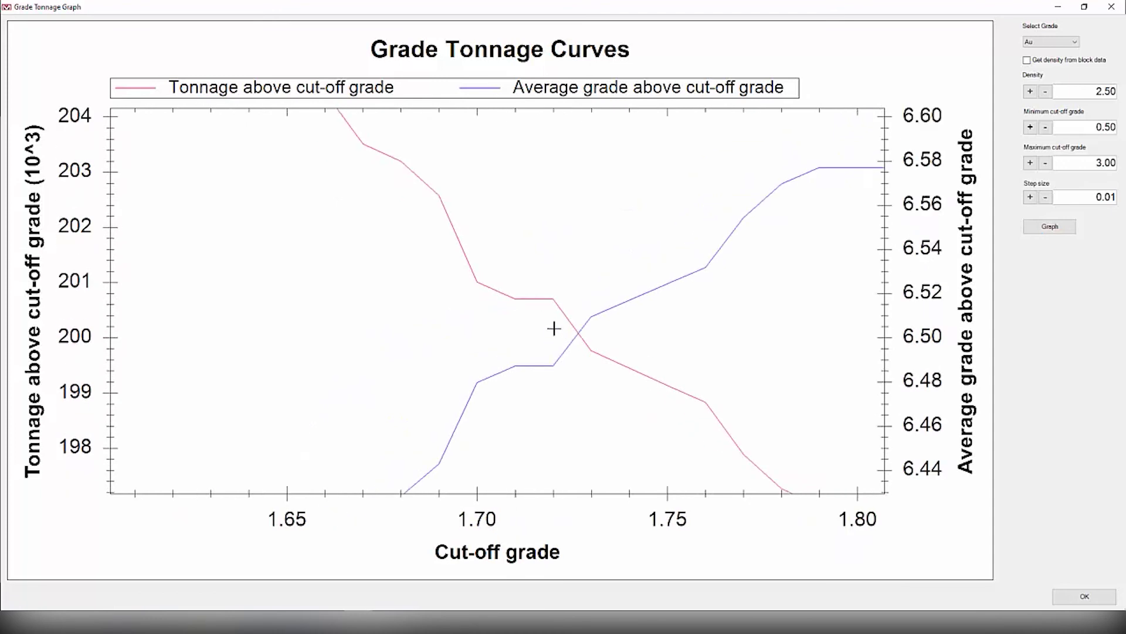
pyautogui.scroll(-4, 572, 335)
pyautogui.moveTo(501, 388); pyautogui.dragTo(492, 422)
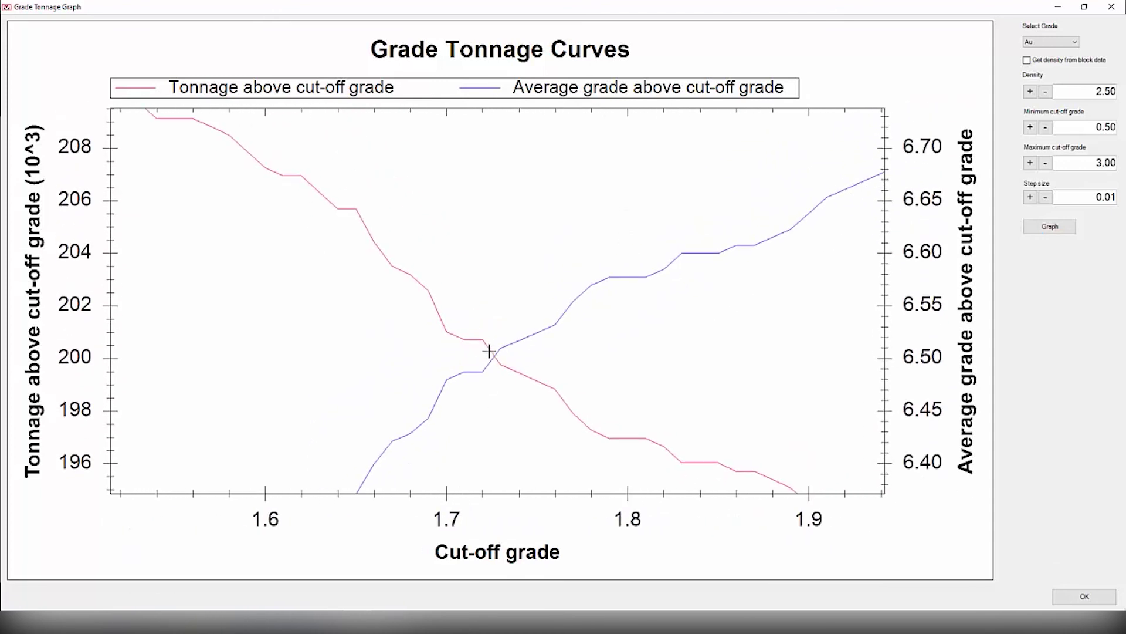
pyautogui.scroll(2, 492, 422)
pyautogui.moveTo(467, 365); pyautogui.dragTo(485, 340)
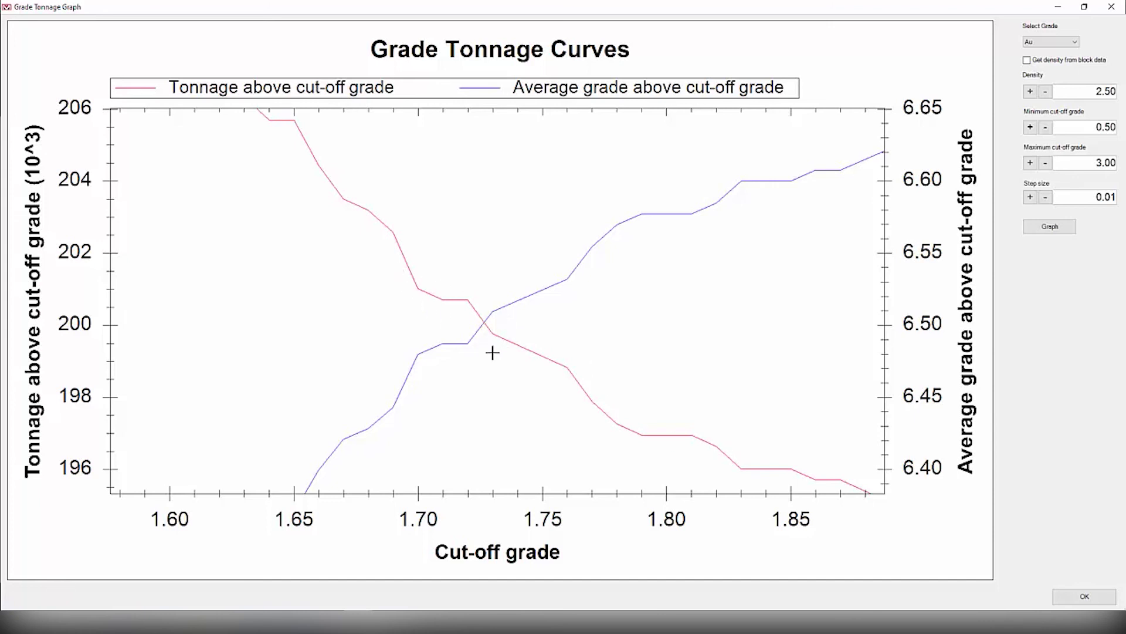
# - Turn on point values for the graph and inspect them around the intersection of the two curves
pyautogui.rightClick(490, 271)
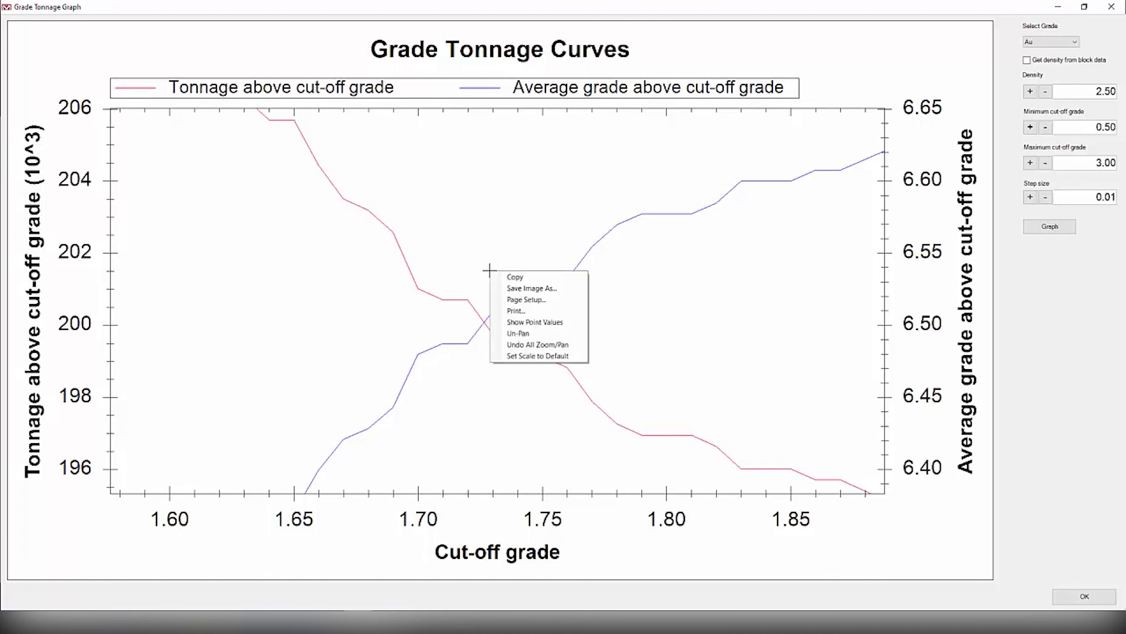
pyautogui.click(534, 323)
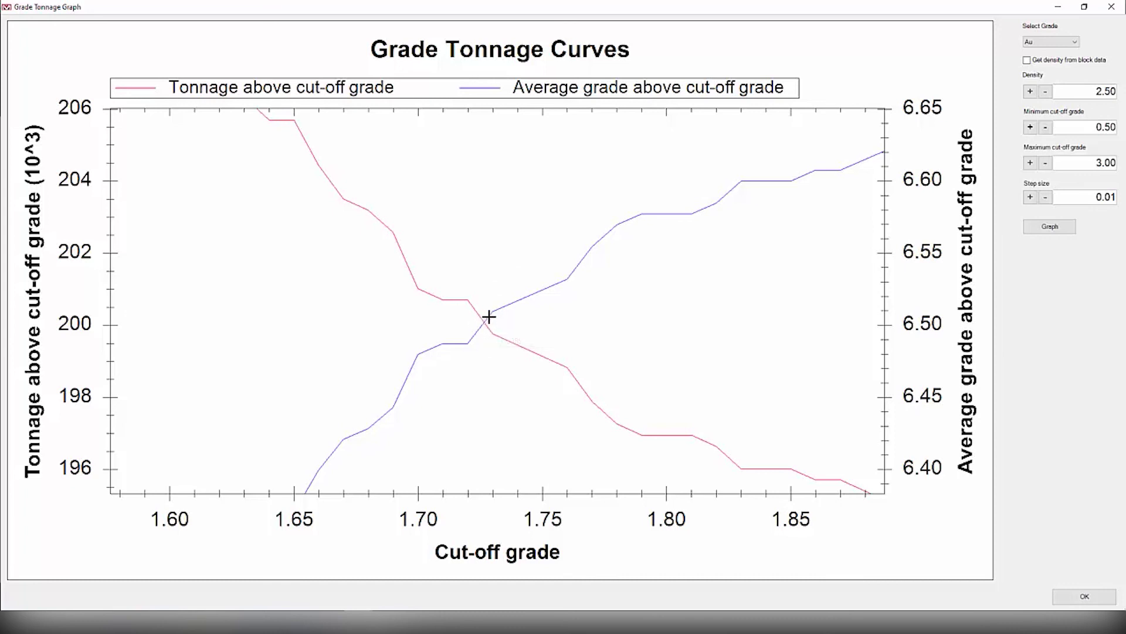
pyautogui.scroll(-3, 487, 318)
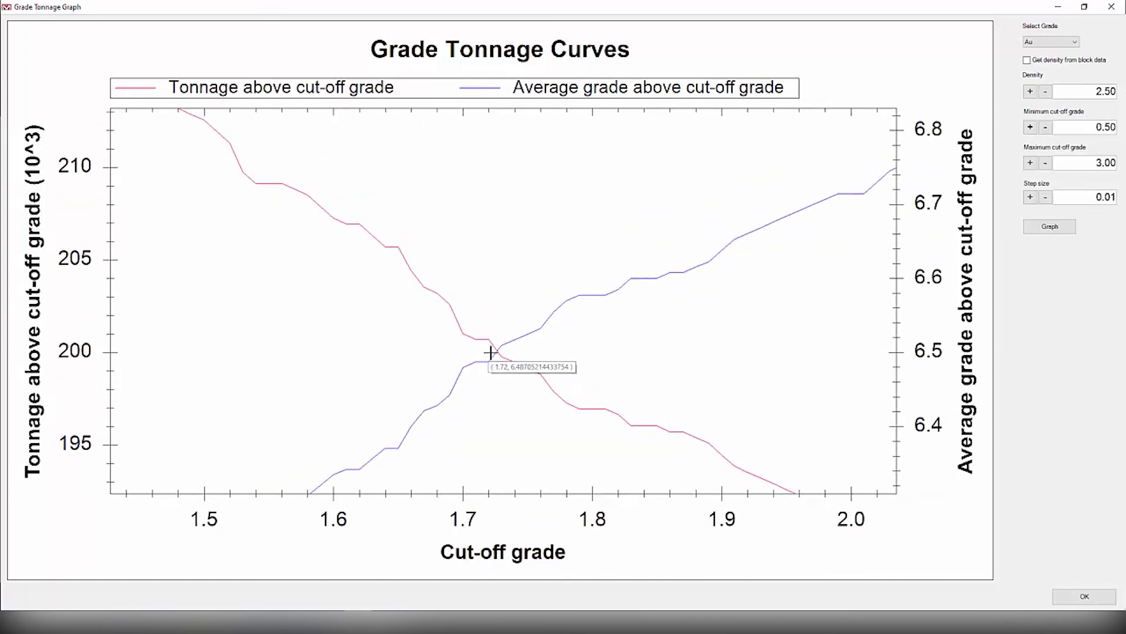
pyautogui.moveTo(499, 349)
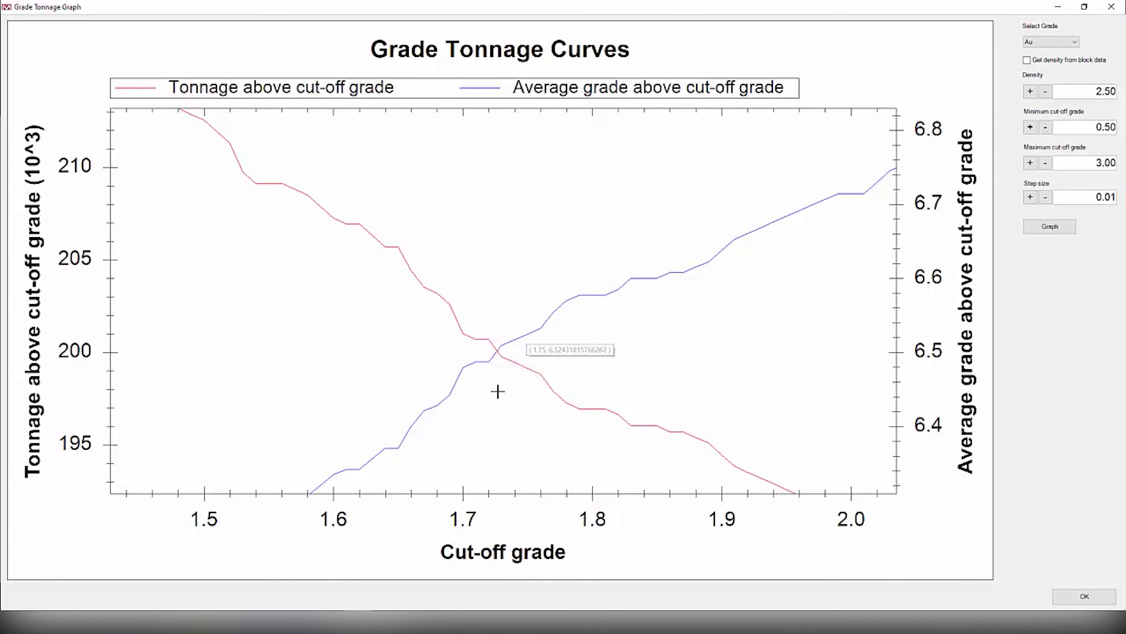
# - Bring up the copy, save and print options for the grade tonnage graph
pyautogui.rightClick(501, 306)
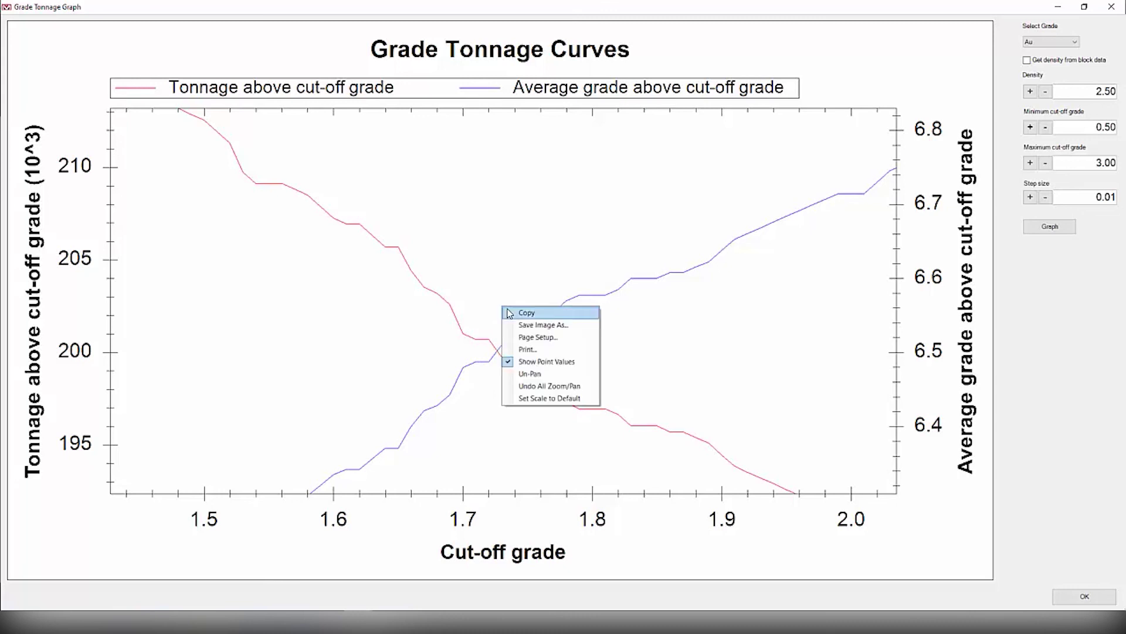